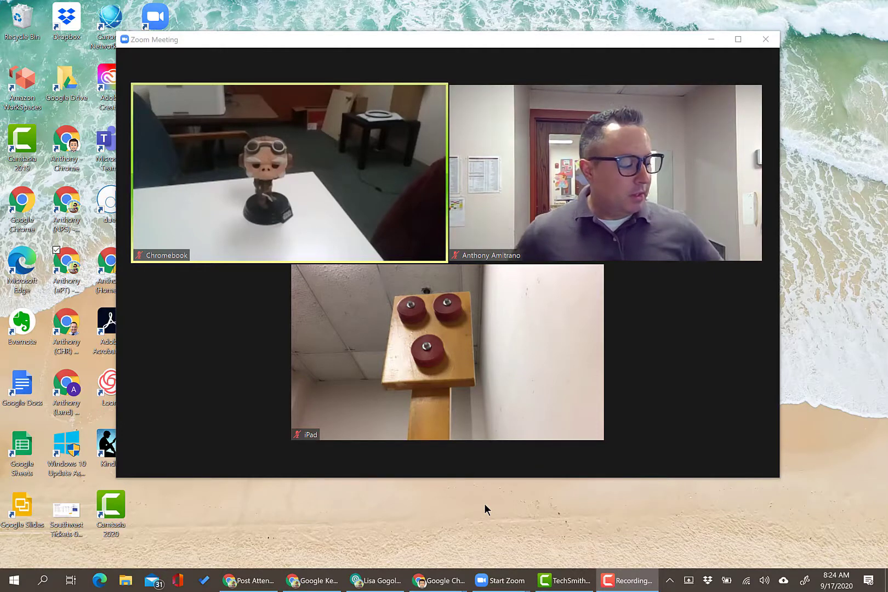
Step: Nudge the meeting window and run the speaker and microphone test, confirming the ringtone is heard
mouse_move(615, 161)
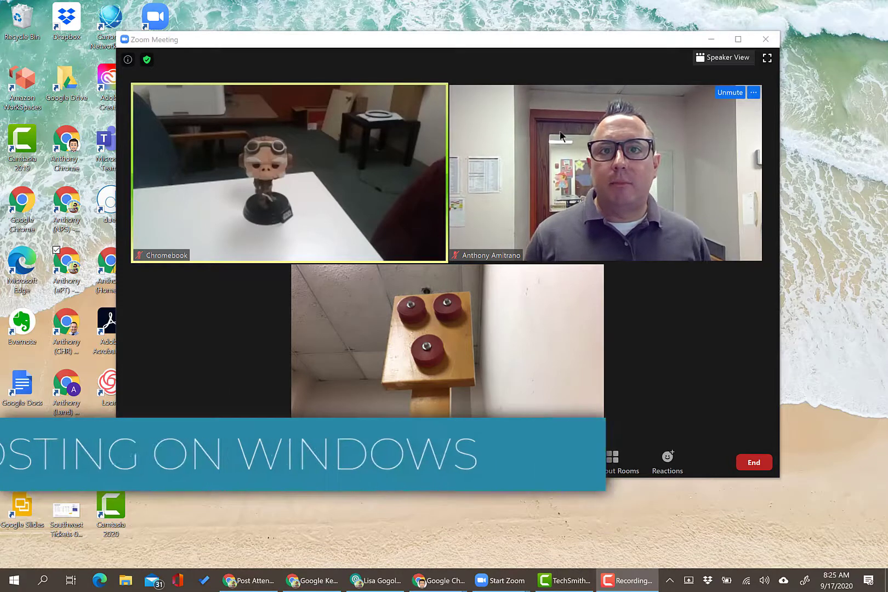
left_click_drag(555, 40, 550, 54)
mouse_move(594, 101)
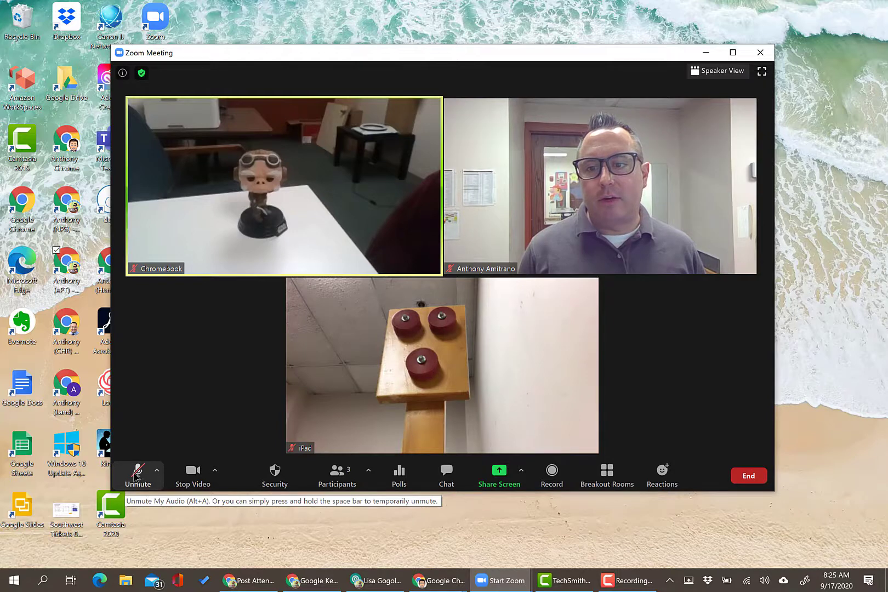
left_click(158, 472)
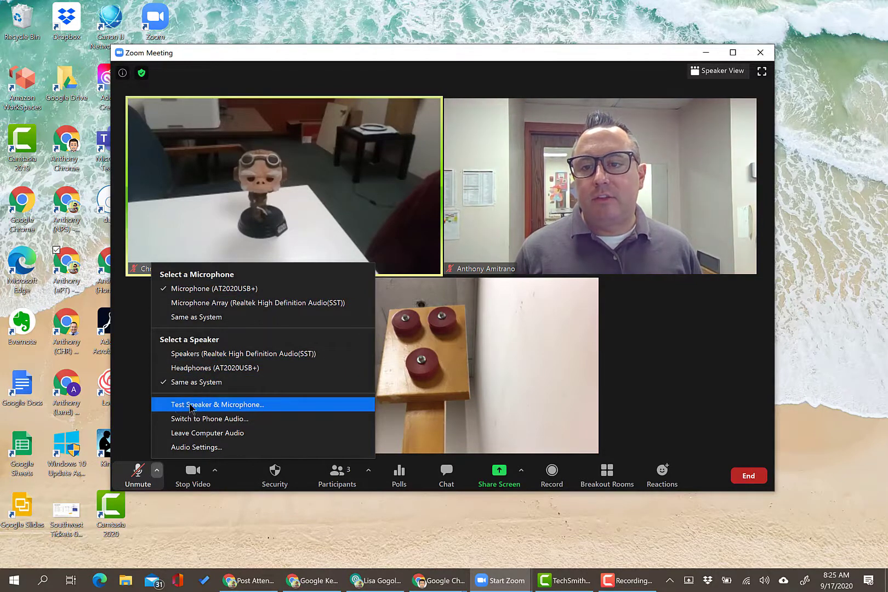
left_click(222, 405)
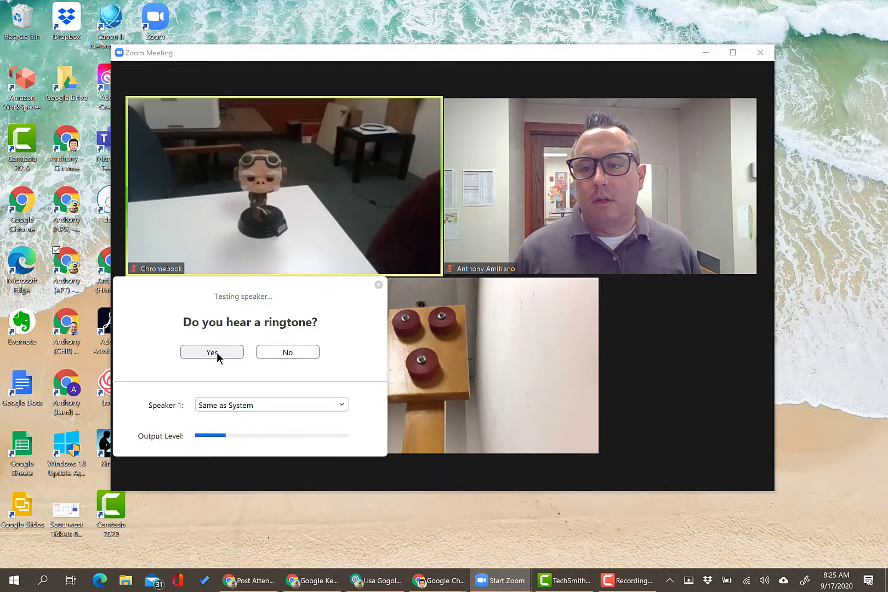
left_click(233, 354)
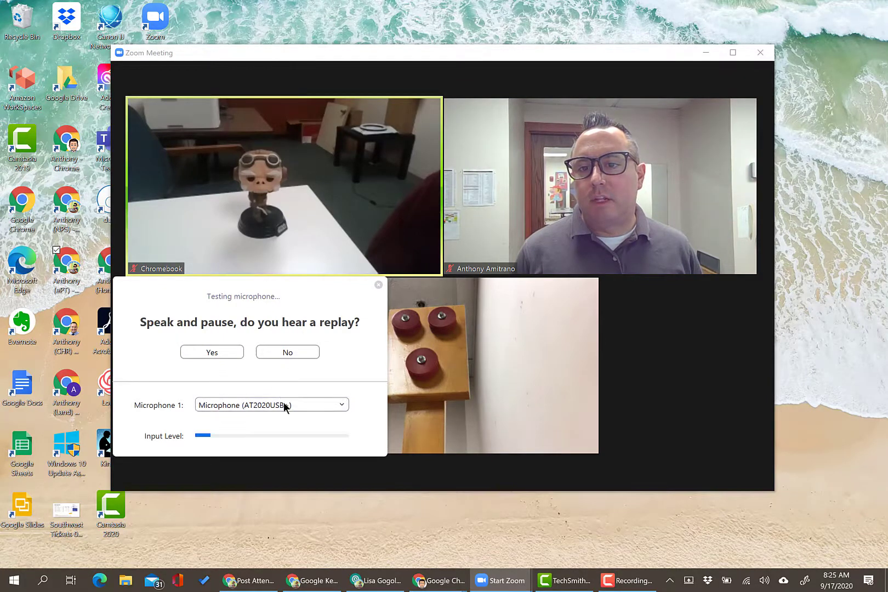
left_click(379, 284)
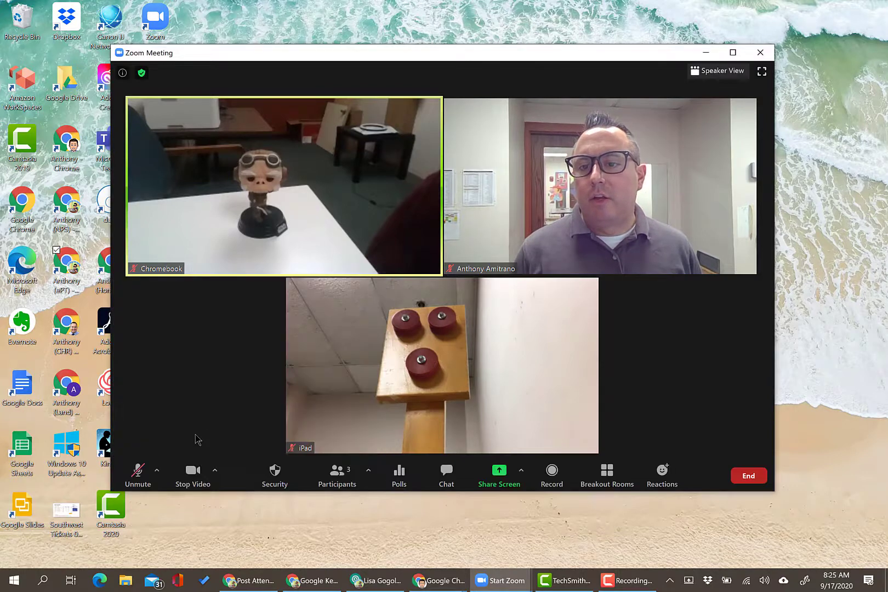
Step: Review the full audio settings and close them
left_click(156, 469)
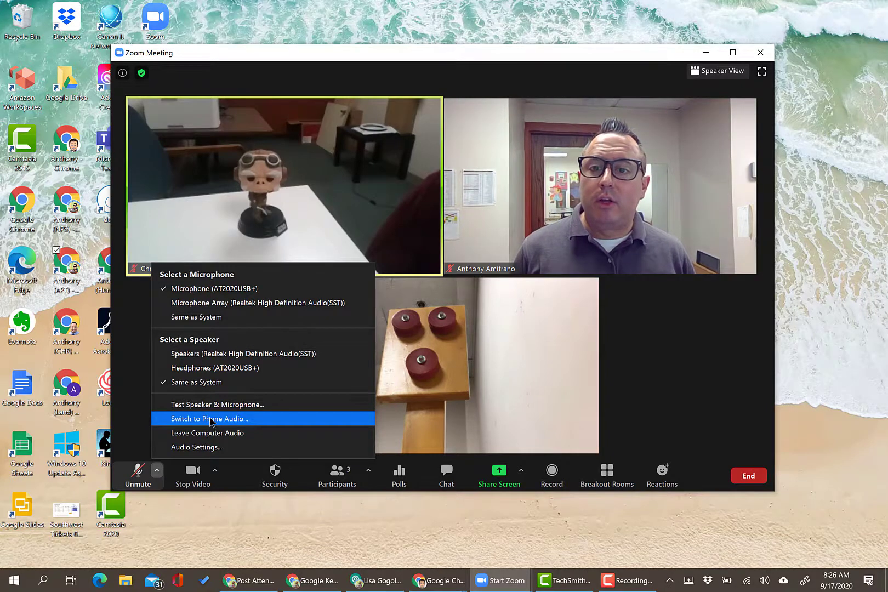
left_click(190, 449)
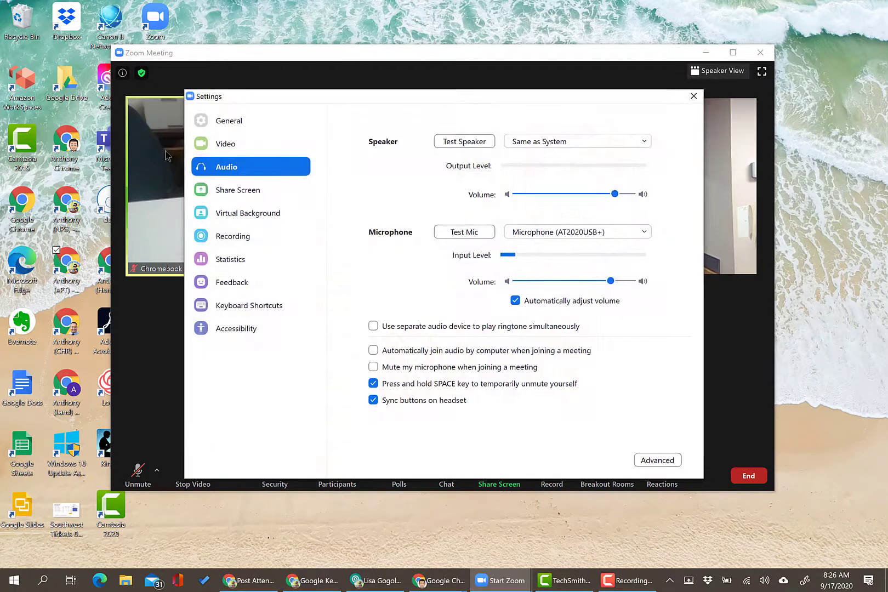
left_click(692, 98)
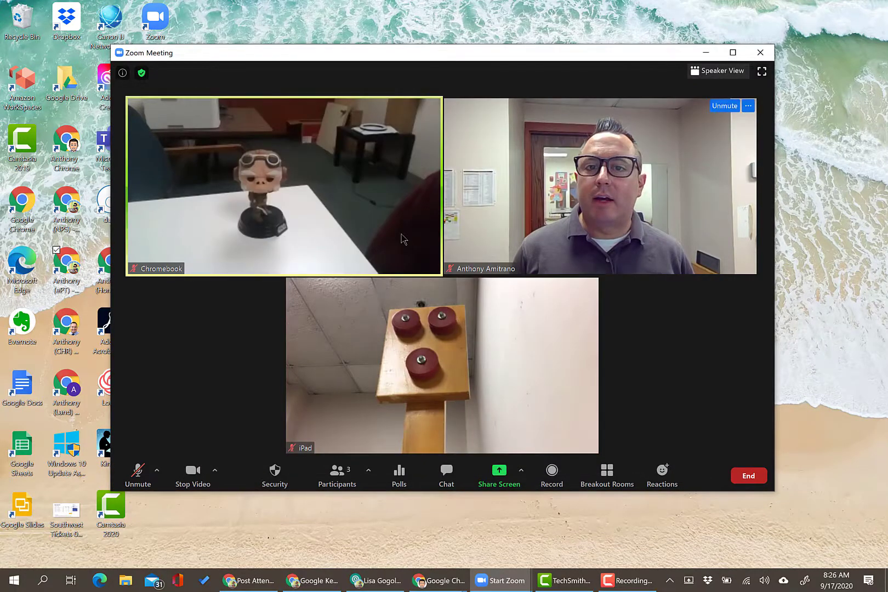
Step: Turn the camera off and back on, then review the video settings
left_click(191, 477)
left_click(192, 476)
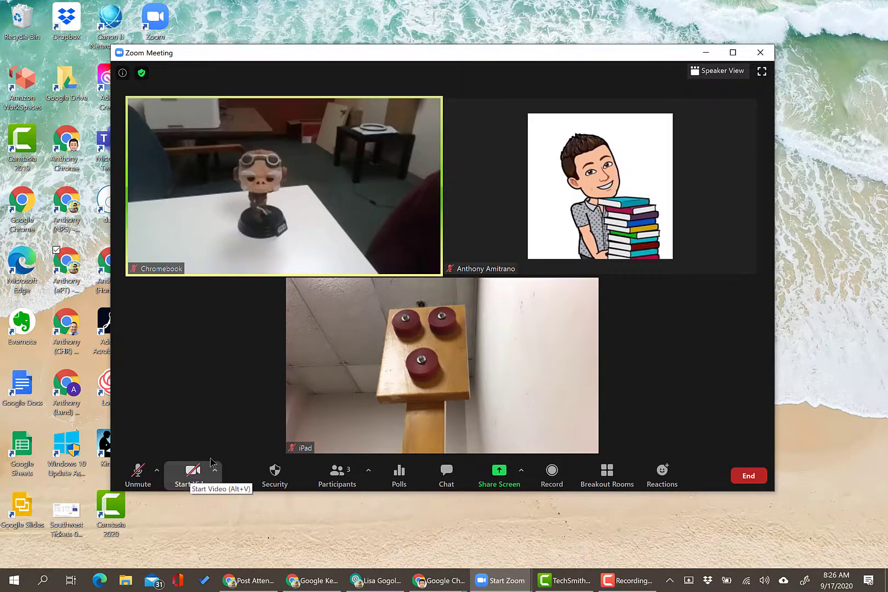
left_click(216, 472)
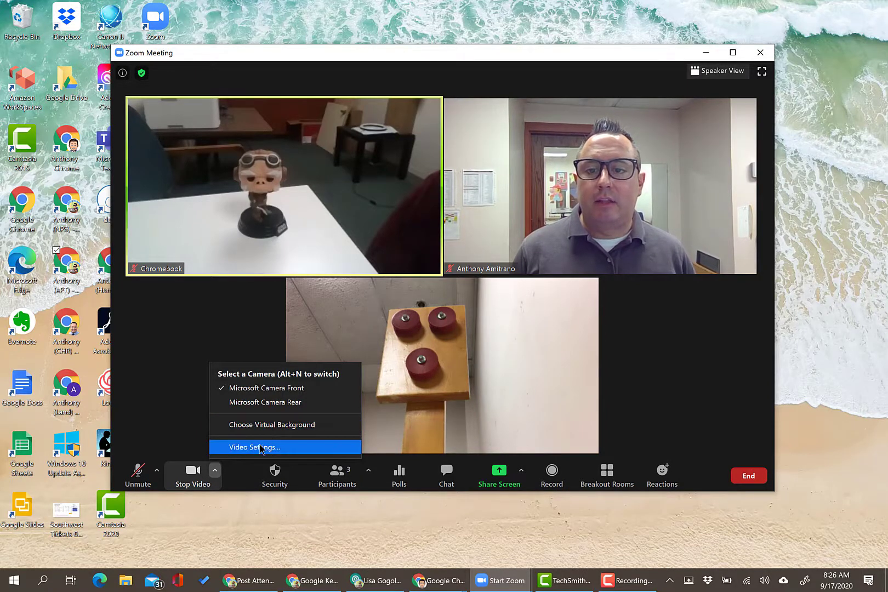
left_click(263, 449)
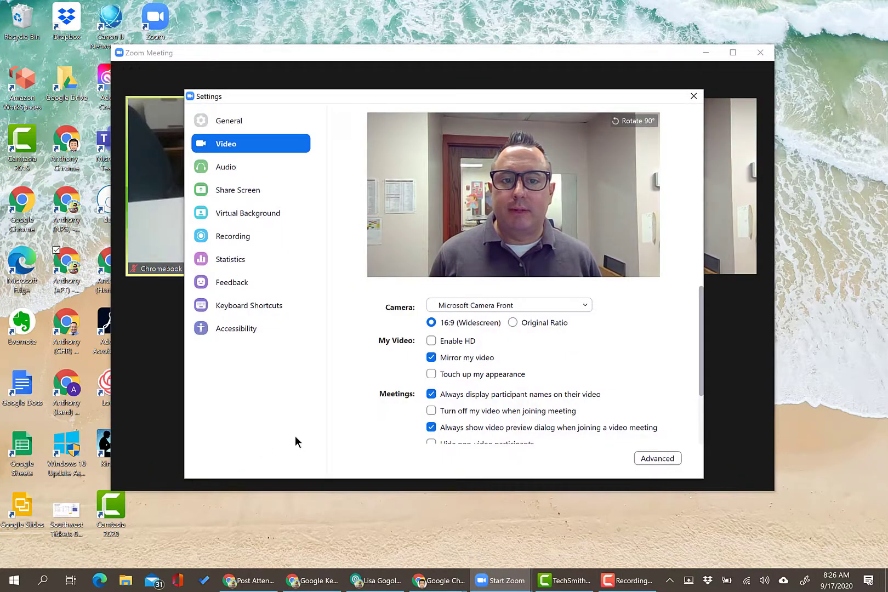
left_click(693, 96)
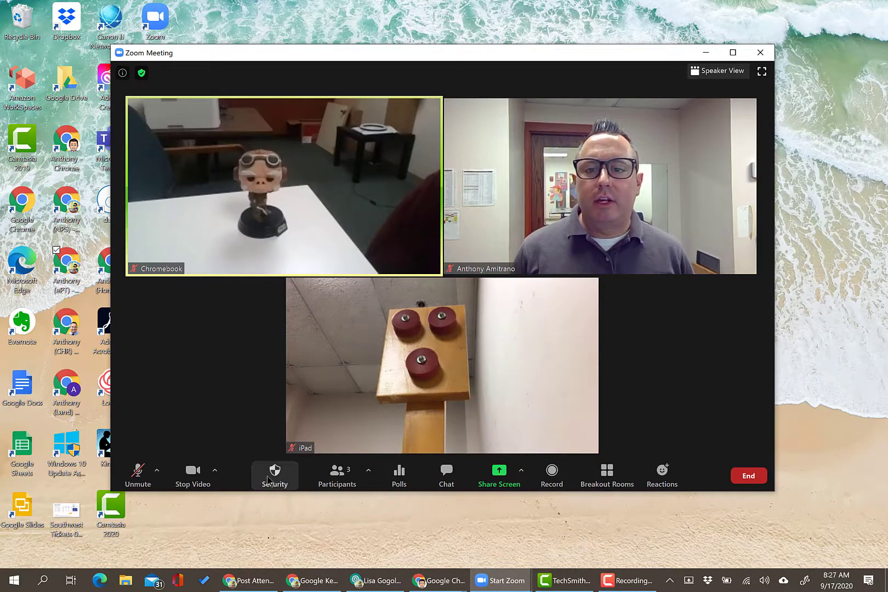
Step: Block, then re-allow, participants unmuting themselves, and show the Participants (3) list
left_click(277, 483)
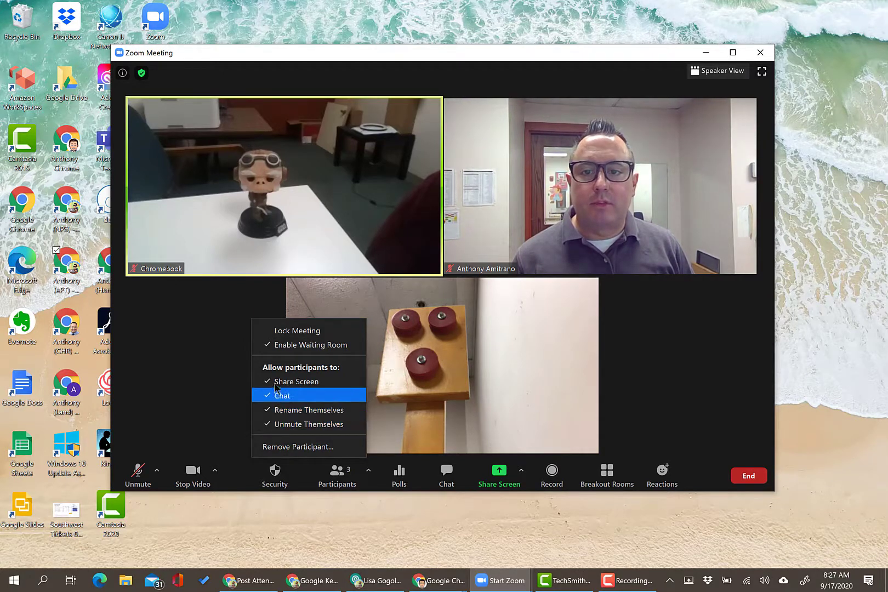
left_click(296, 426)
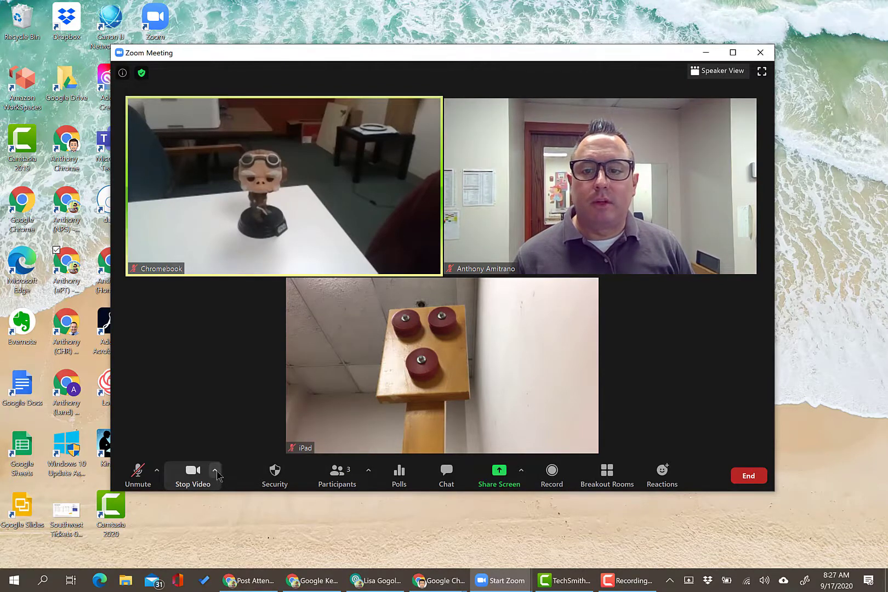
left_click(271, 478)
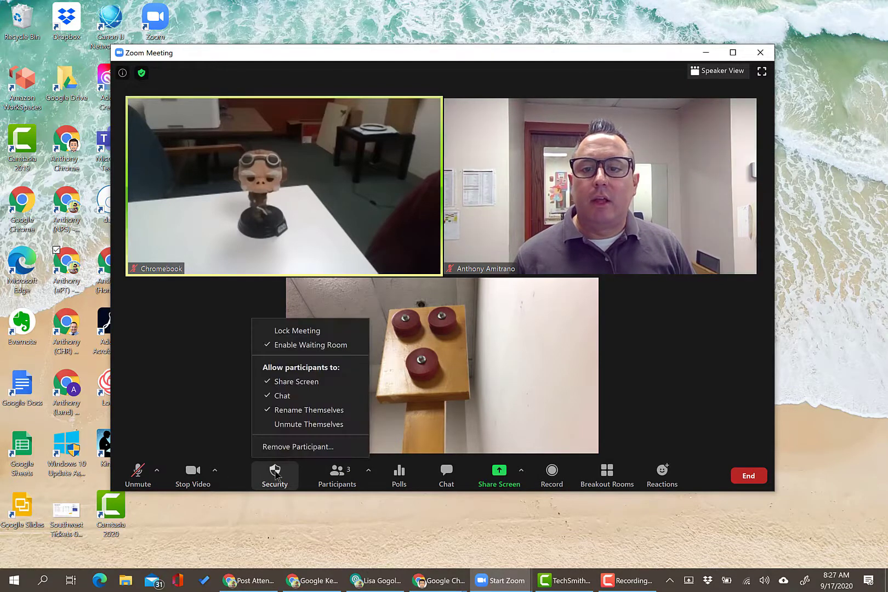
left_click(280, 430)
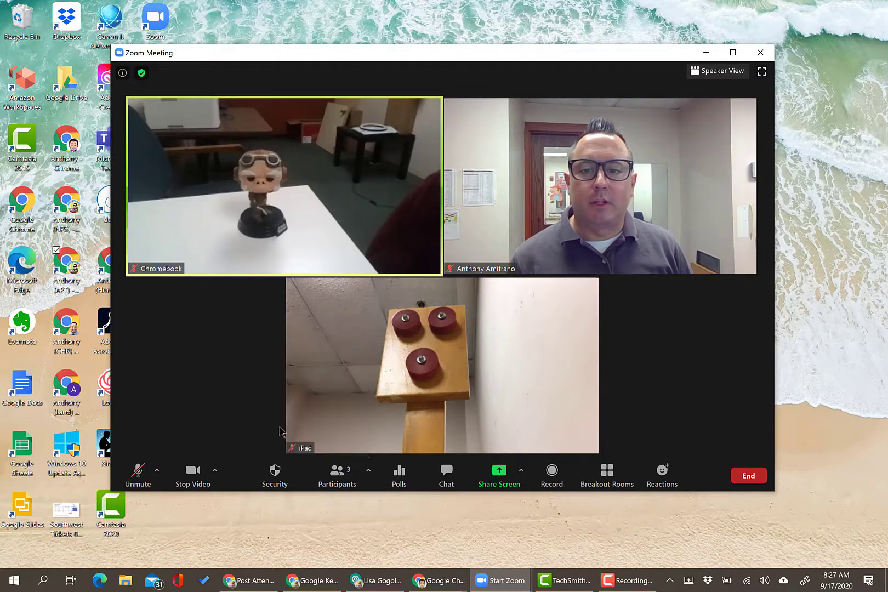
left_click(338, 481)
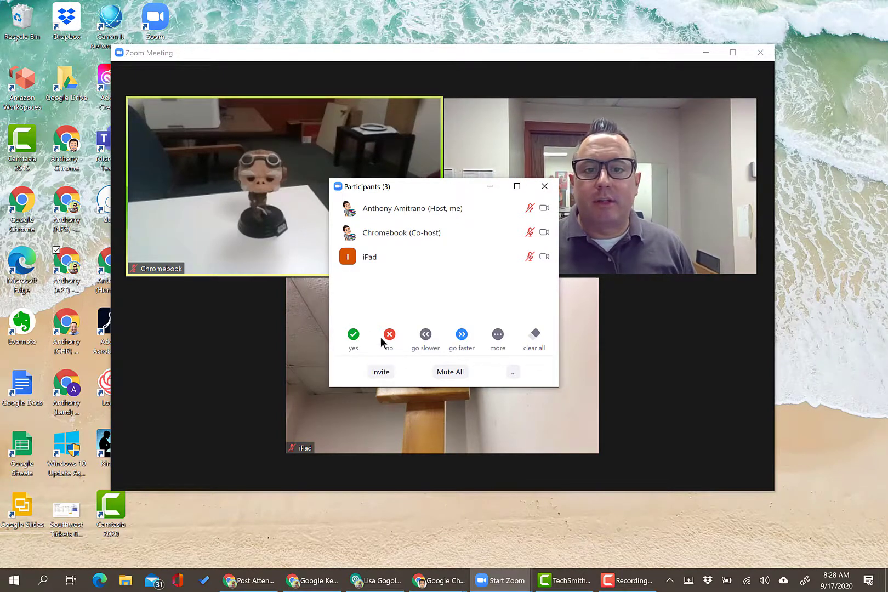
mouse_move(497, 336)
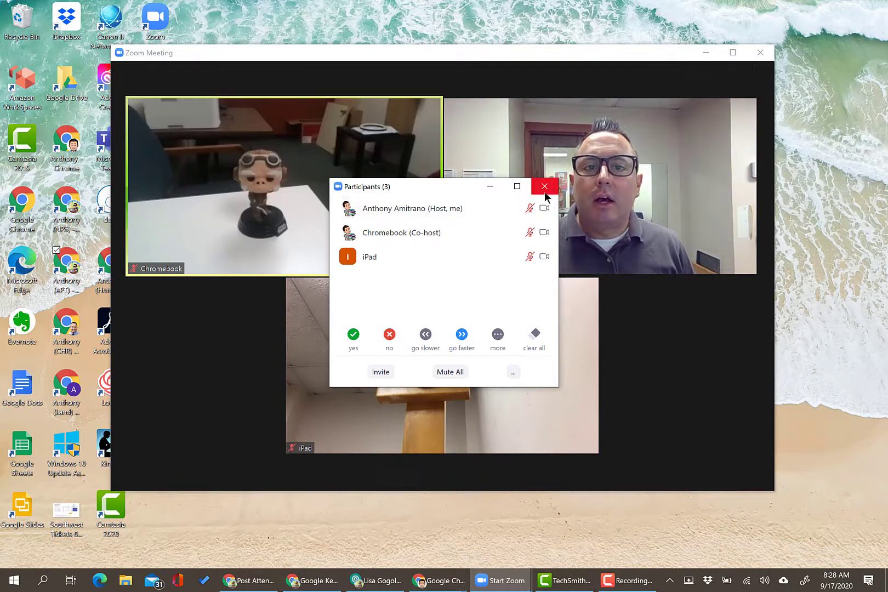
Step: Open and dismiss the More options for your own participant entry
mouse_move(477, 207)
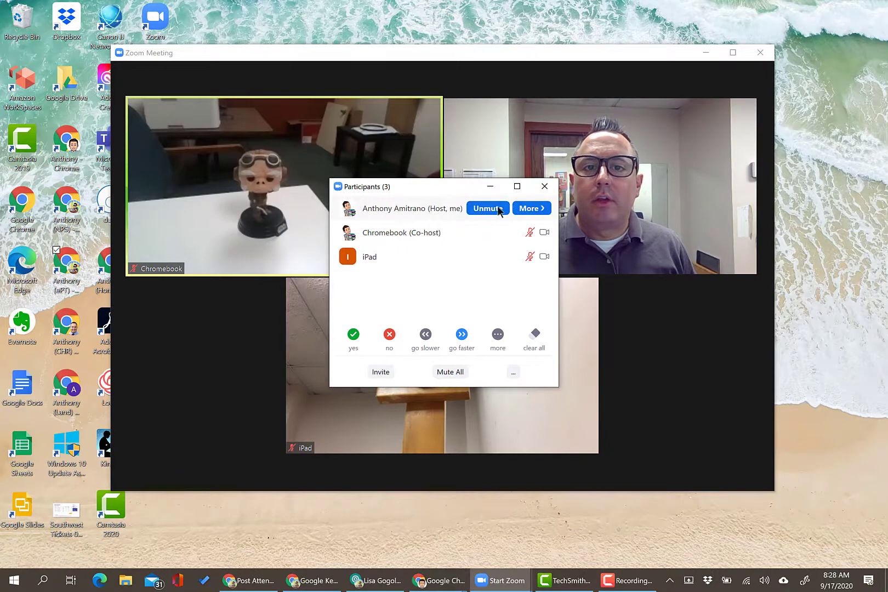
mouse_move(482, 232)
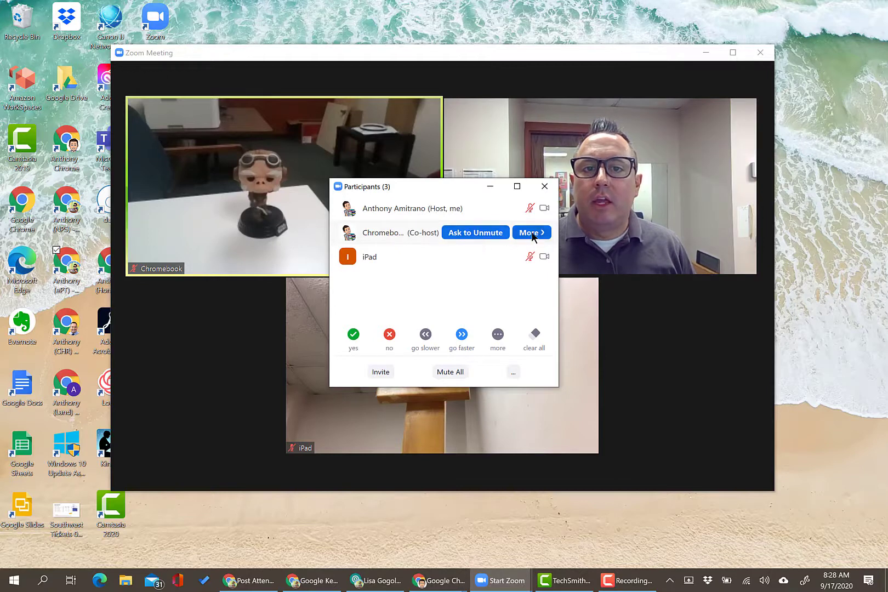
mouse_move(511, 214)
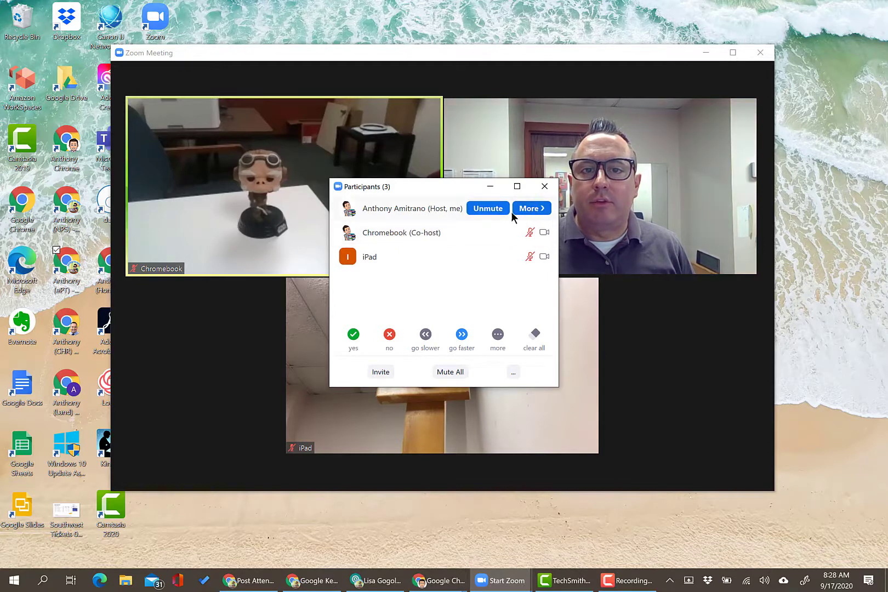
left_click(545, 209)
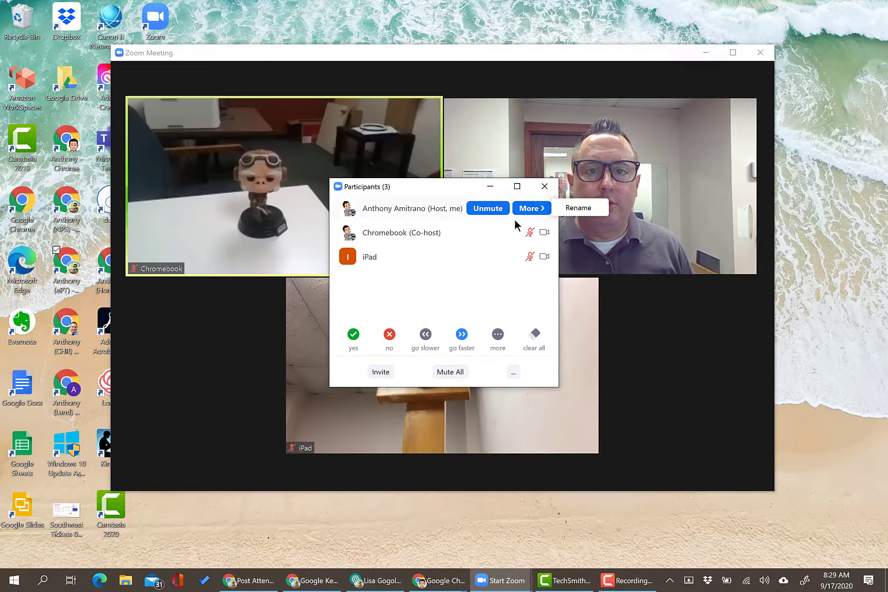
left_click(479, 230)
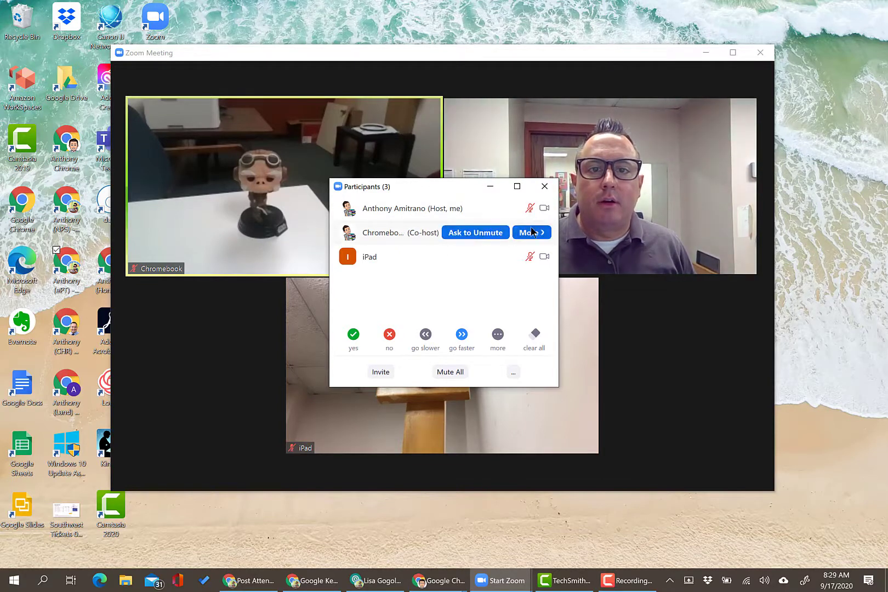
Step: Withdraw co-host rights from the Chromebook participant
left_click(538, 234)
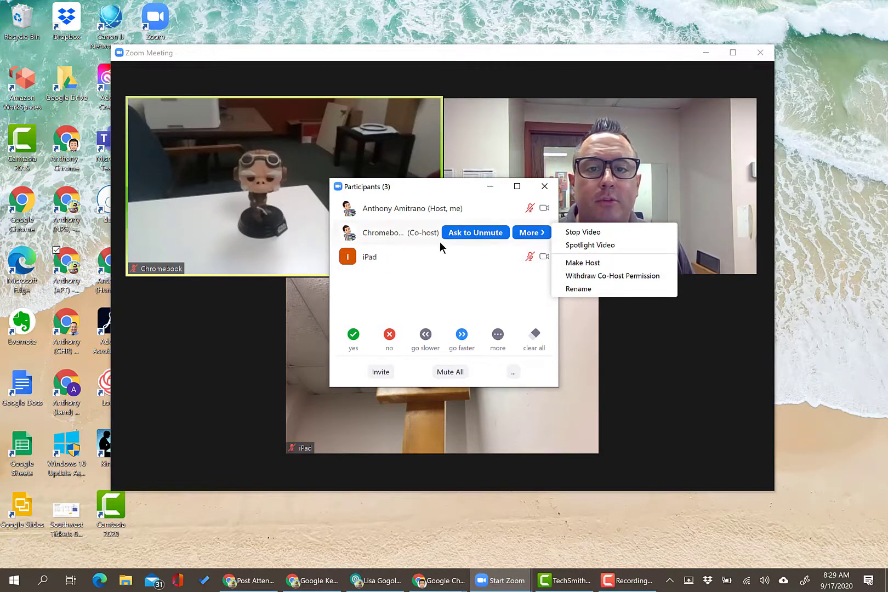
left_click(629, 276)
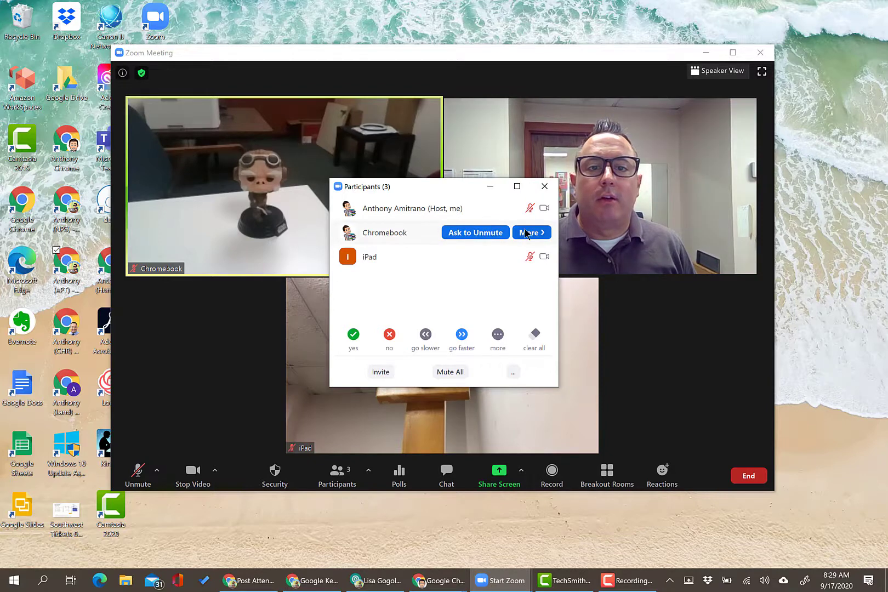
left_click(528, 233)
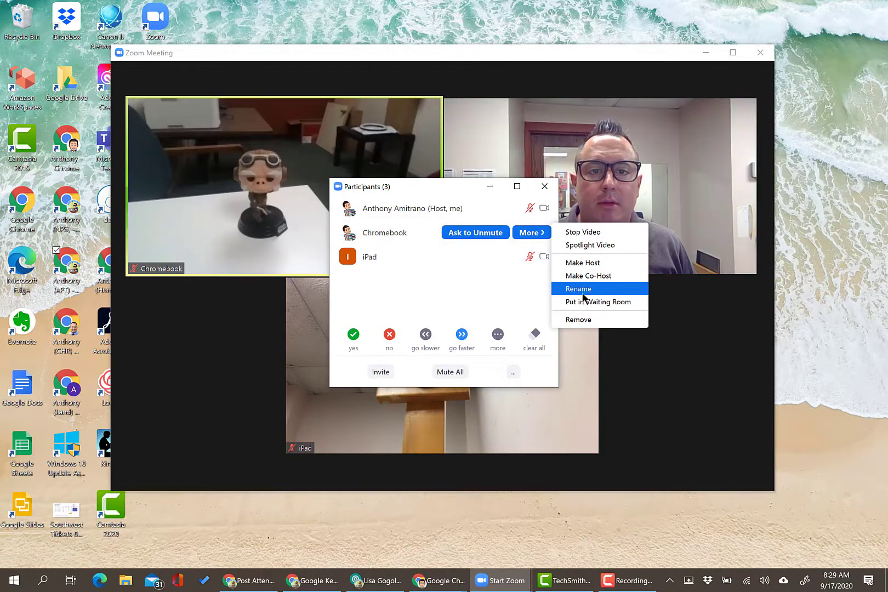
Step: Put the Chromebook in the waiting room and send it a warning about disruptive behavior
left_click(610, 301)
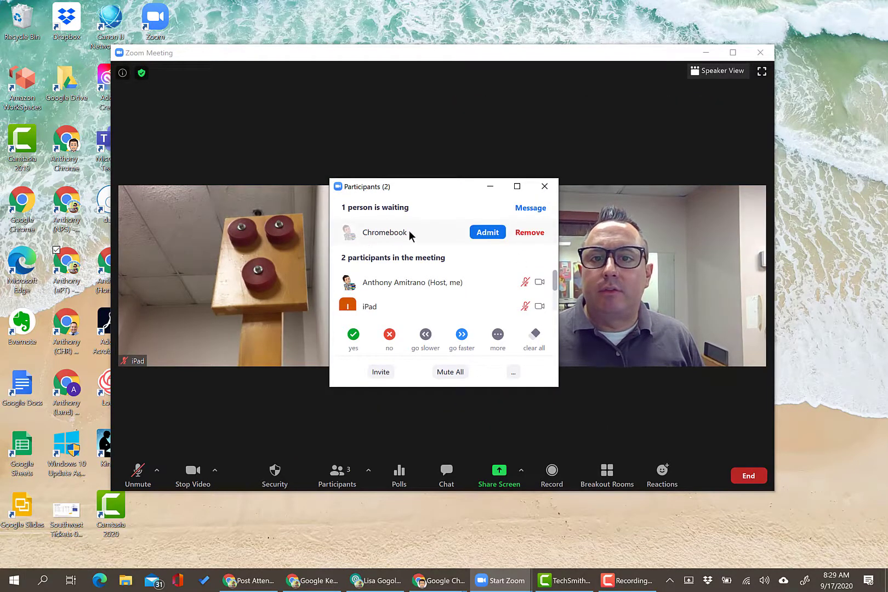
left_click(537, 207)
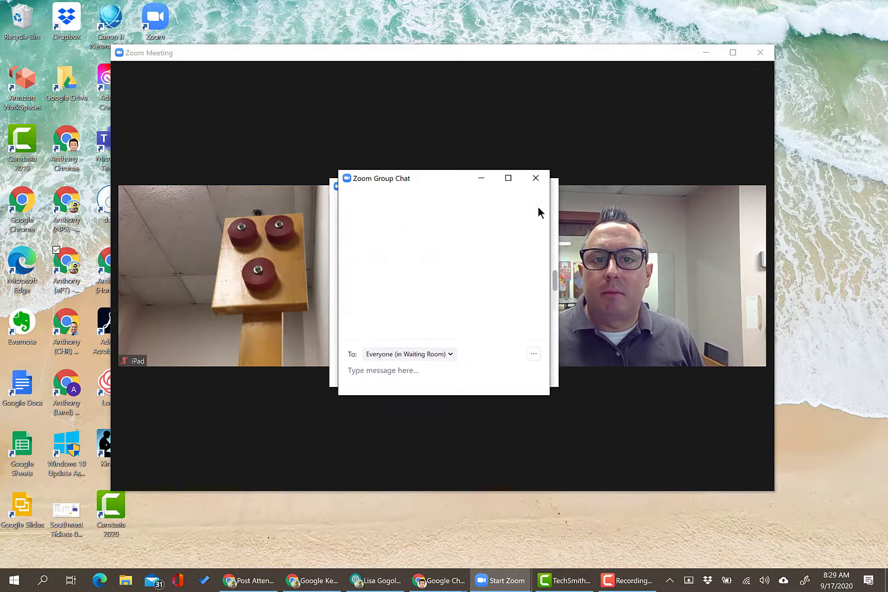
type("Y")
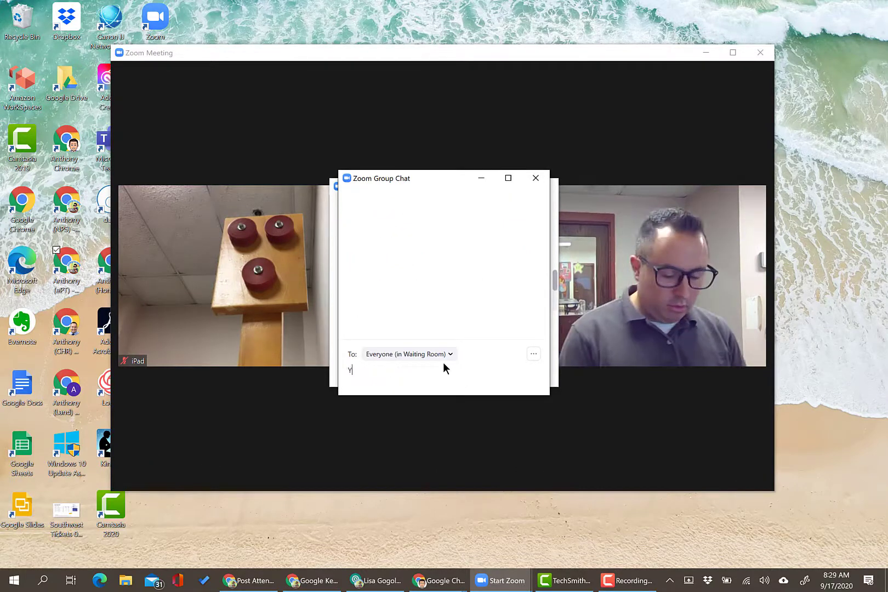
type("our behavior was ")
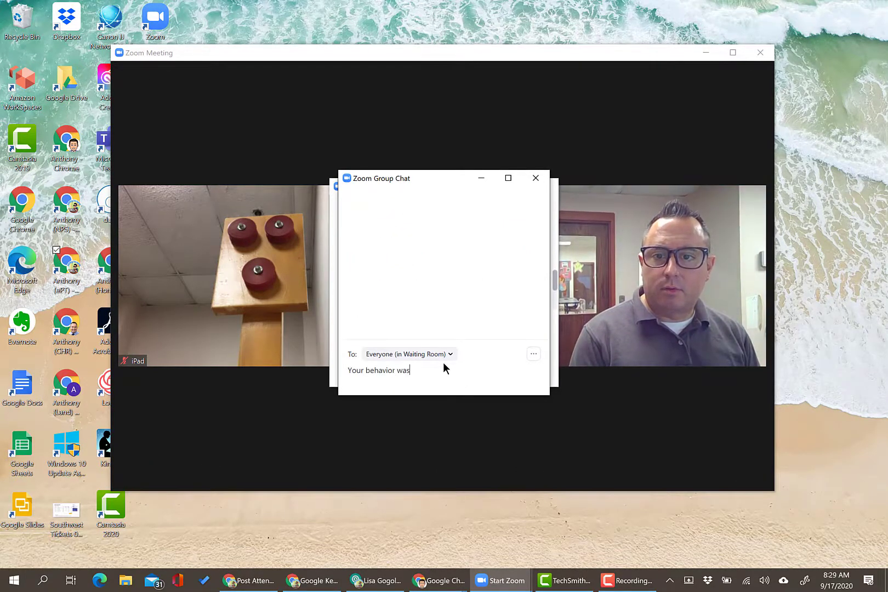
type("disrup")
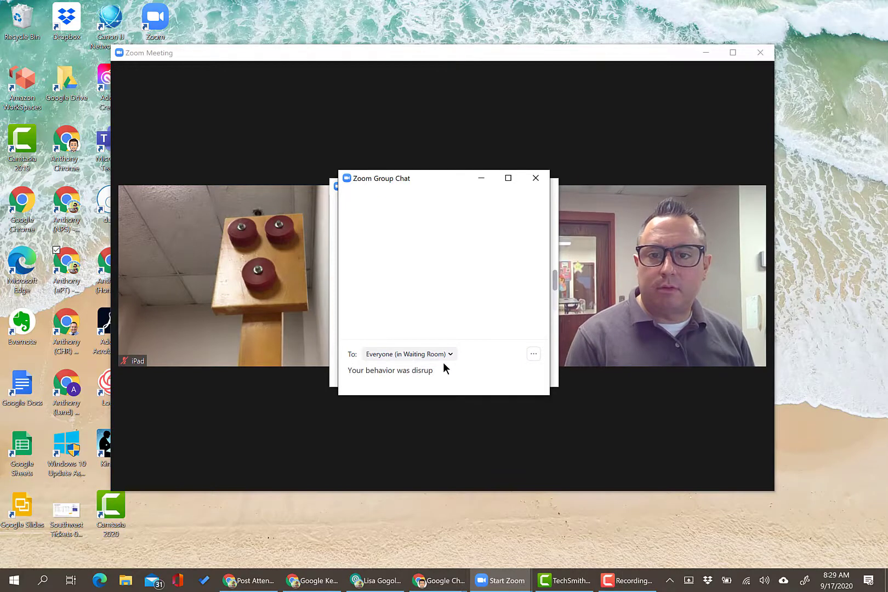
type("tive")
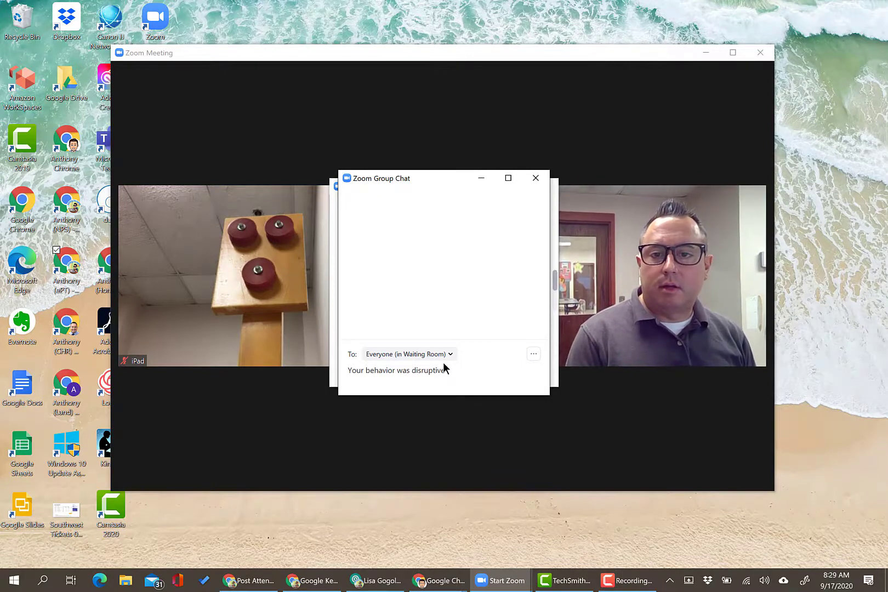
type(" so I ease ")
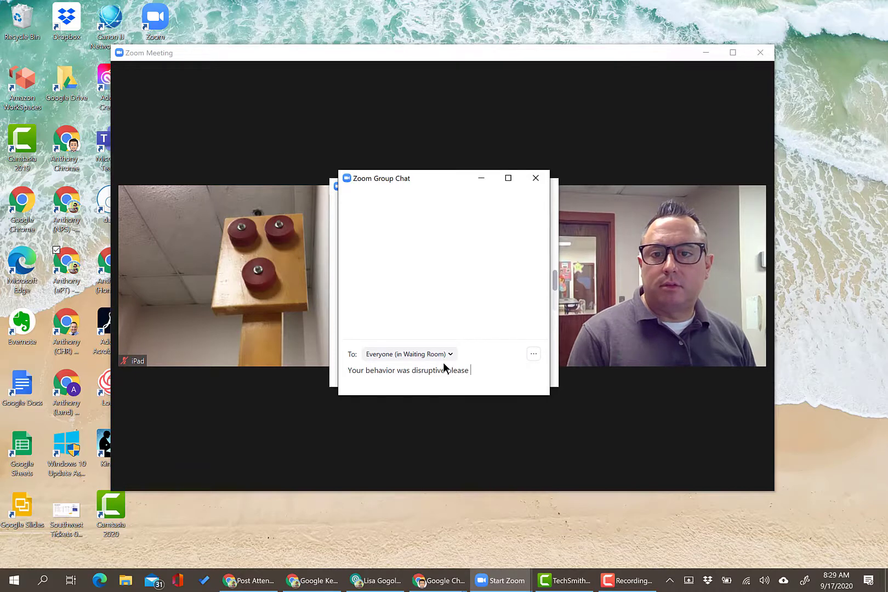
type("be attentai")
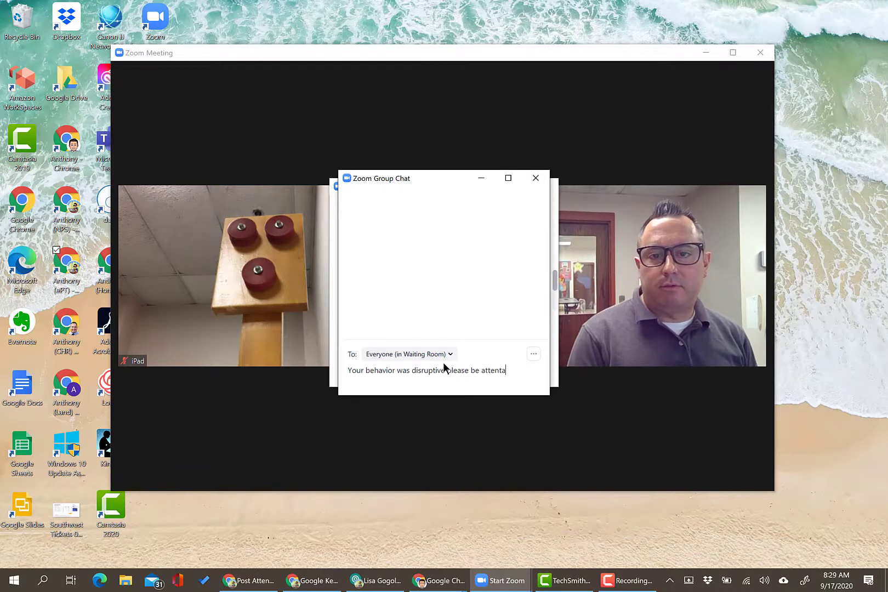
key("BackSpace")
key("BackSpace")
type("ive and prod")
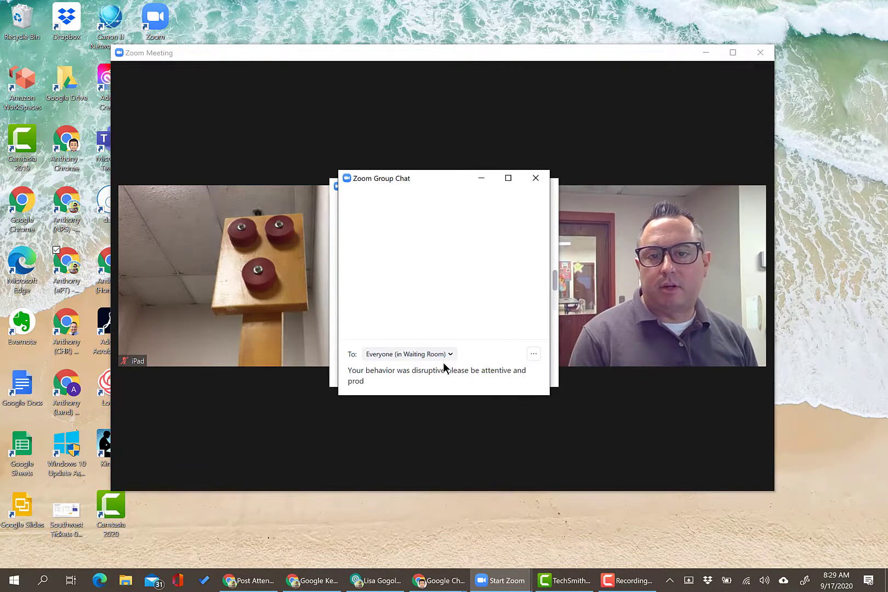
type("uctive in class!")
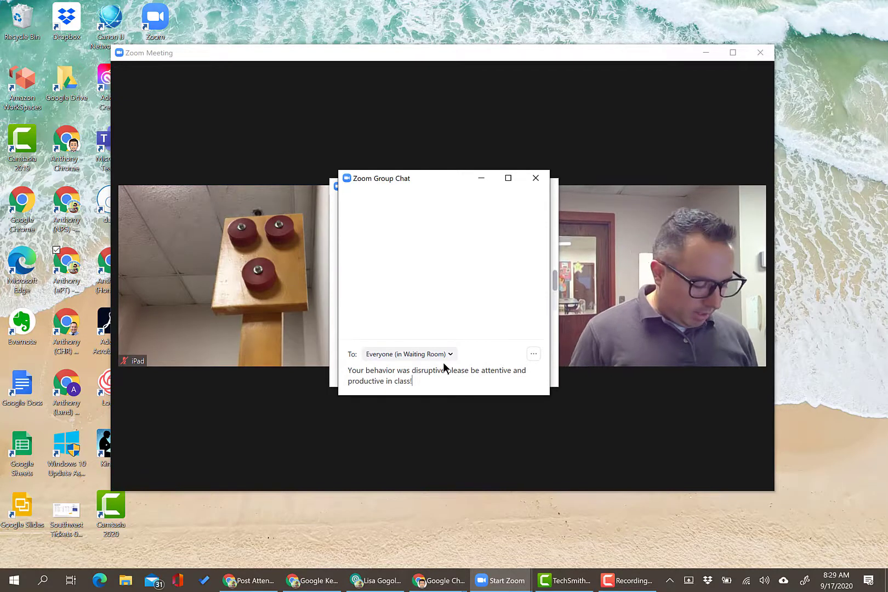
key("Return")
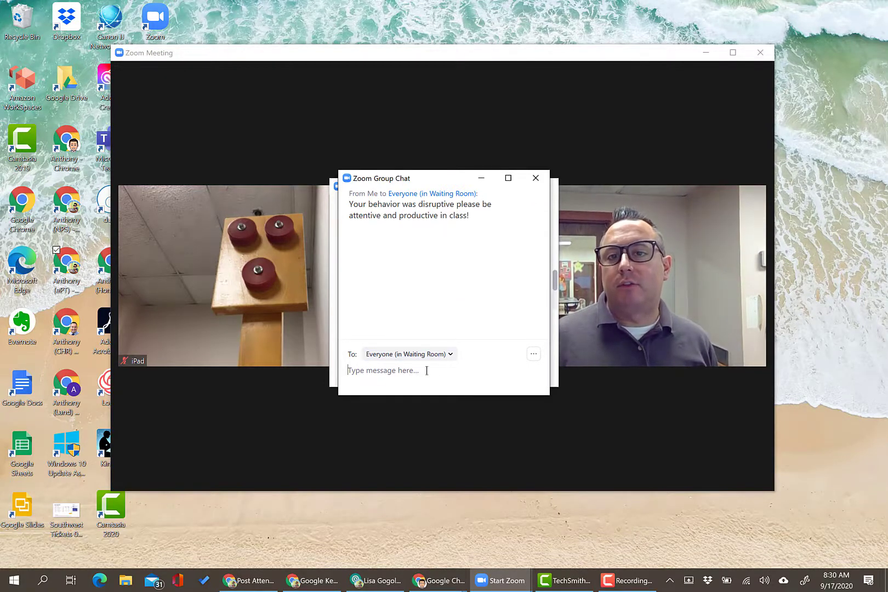
Step: Send the waiting room the two-minute break message and close Group Chat
type("I'm")
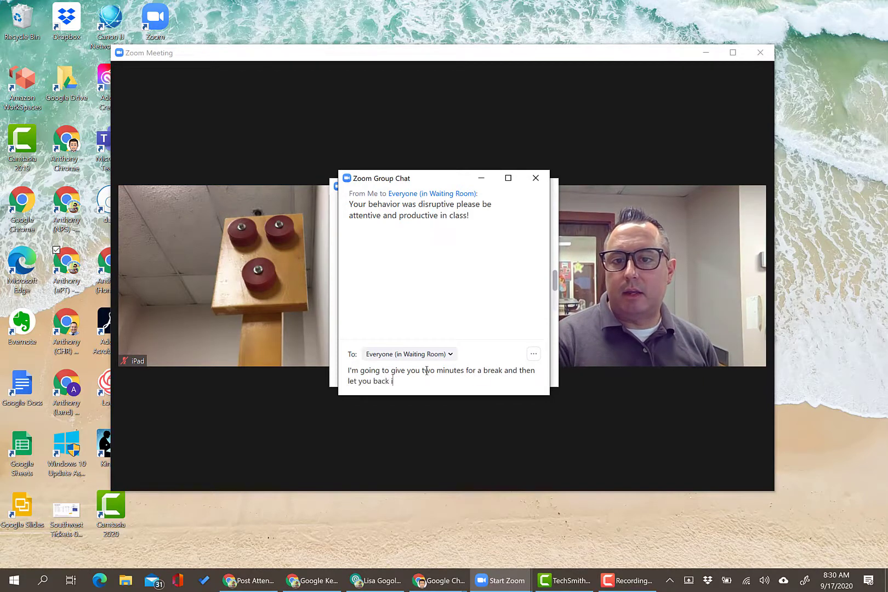
key("Return")
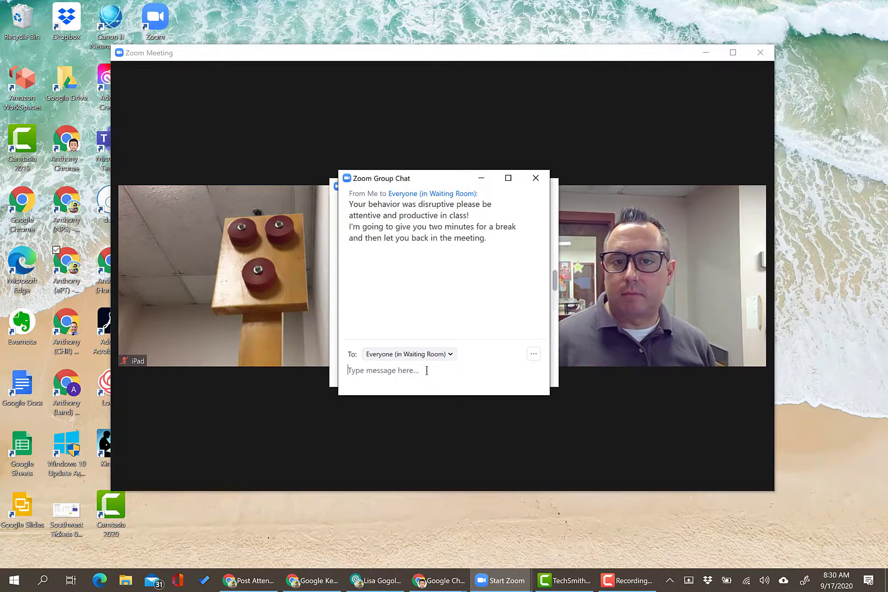
mouse_move(338, 436)
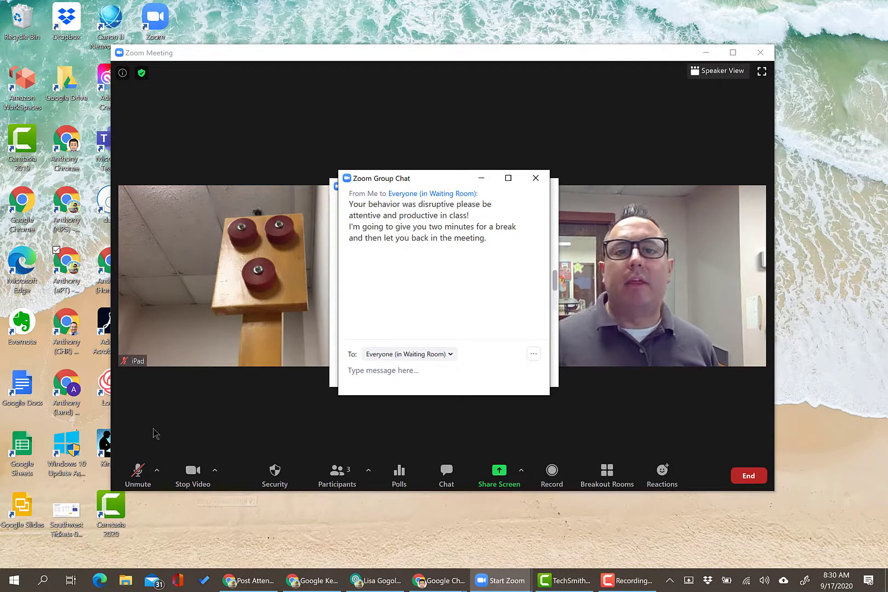
left_click(535, 178)
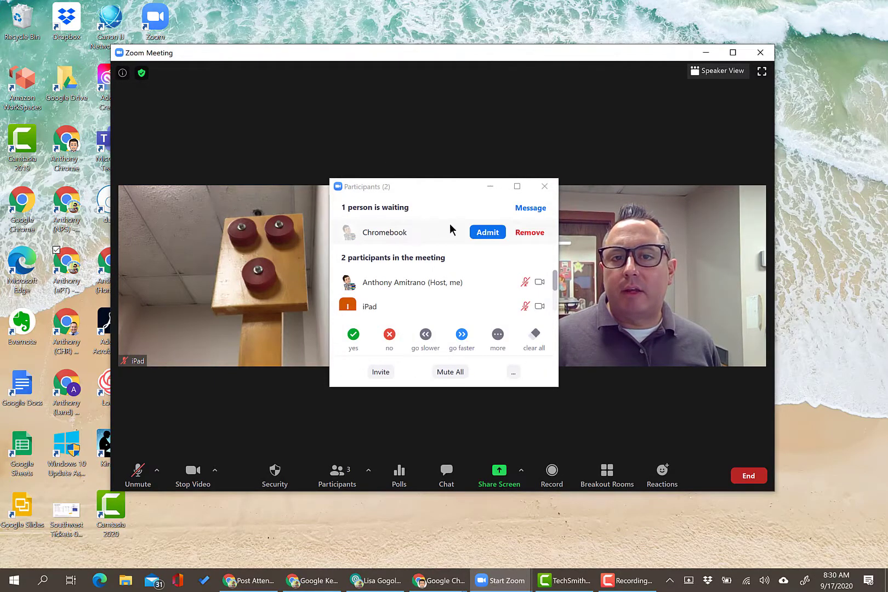
Step: Admit the Chromebook back into the meeting and withdraw its co-host permission
left_click(487, 232)
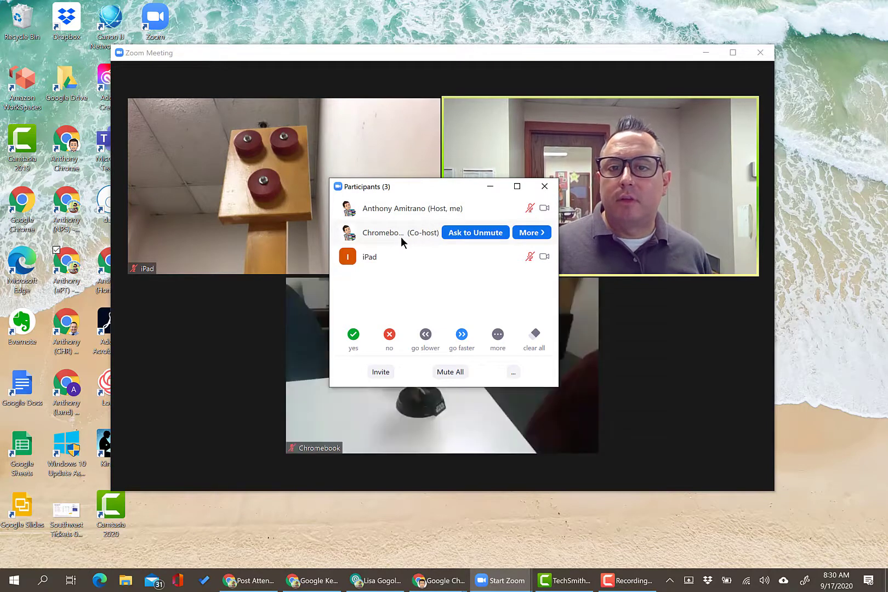
left_click(538, 236)
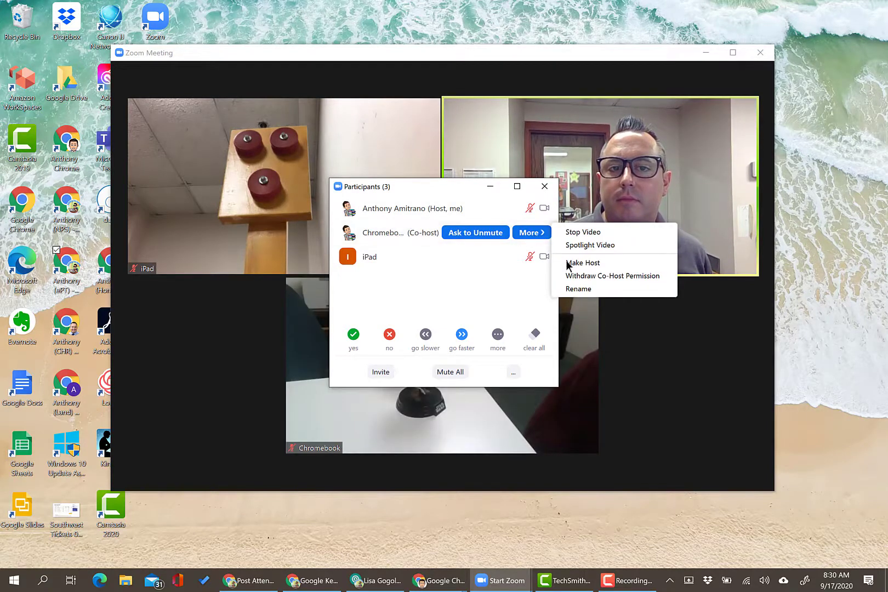
left_click(581, 277)
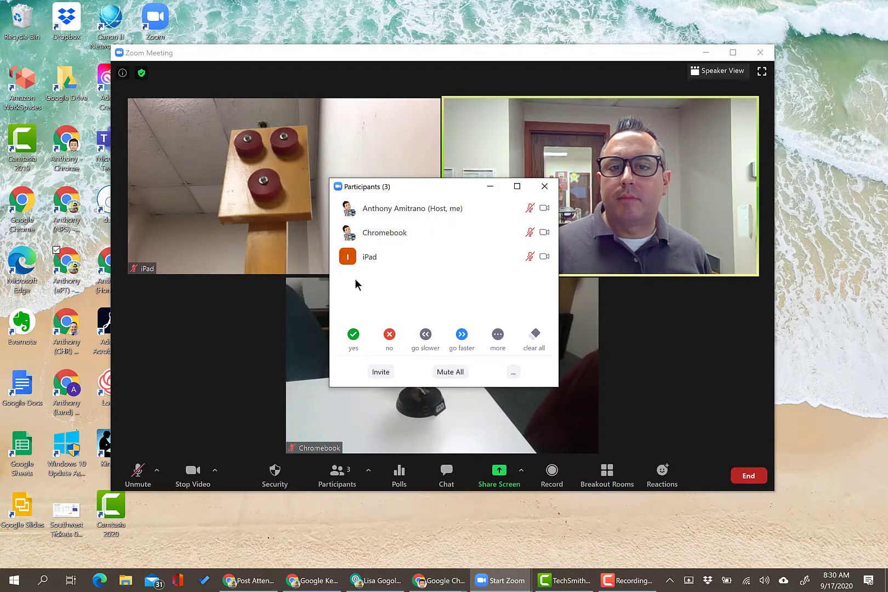
Step: Check the Chromebook and iPad options without changes, then close the participants list
mouse_move(430, 239)
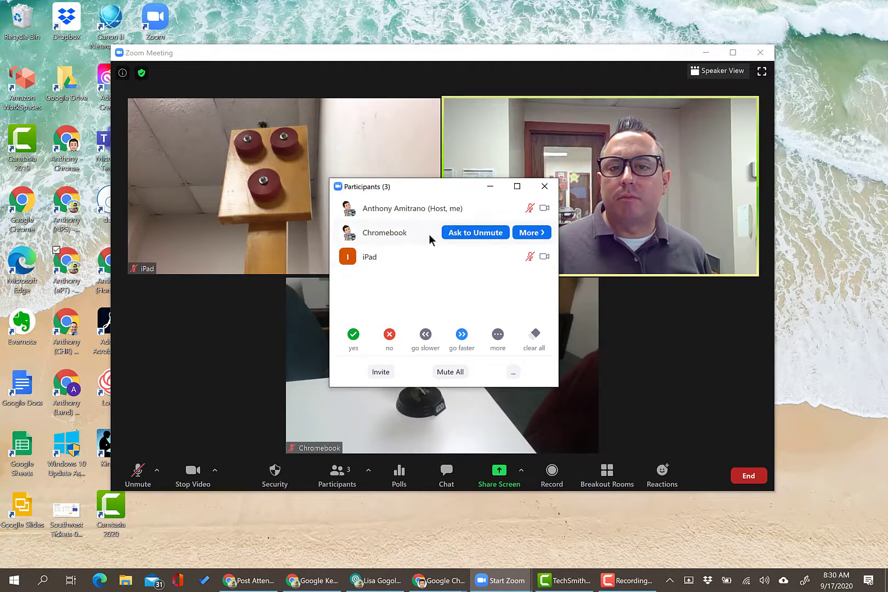
left_click(533, 233)
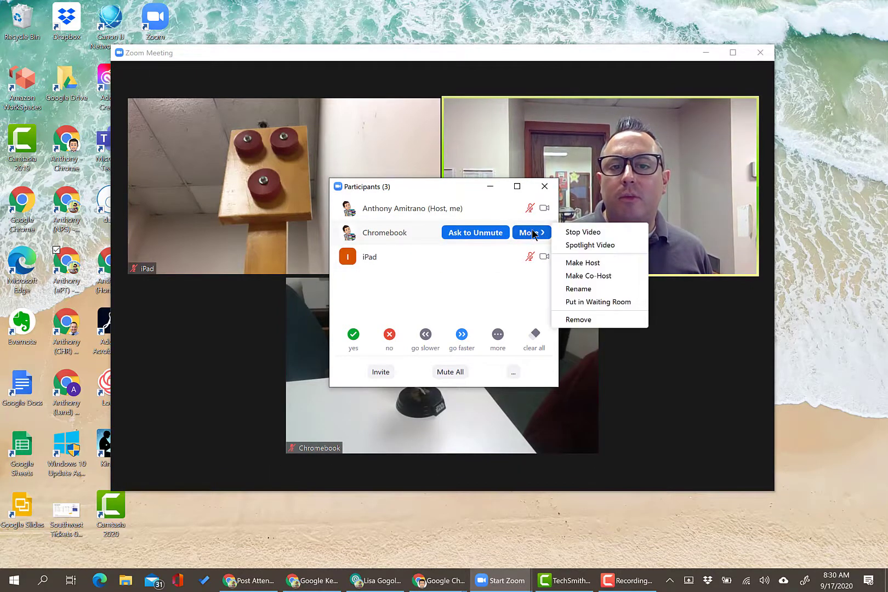
left_click(473, 287)
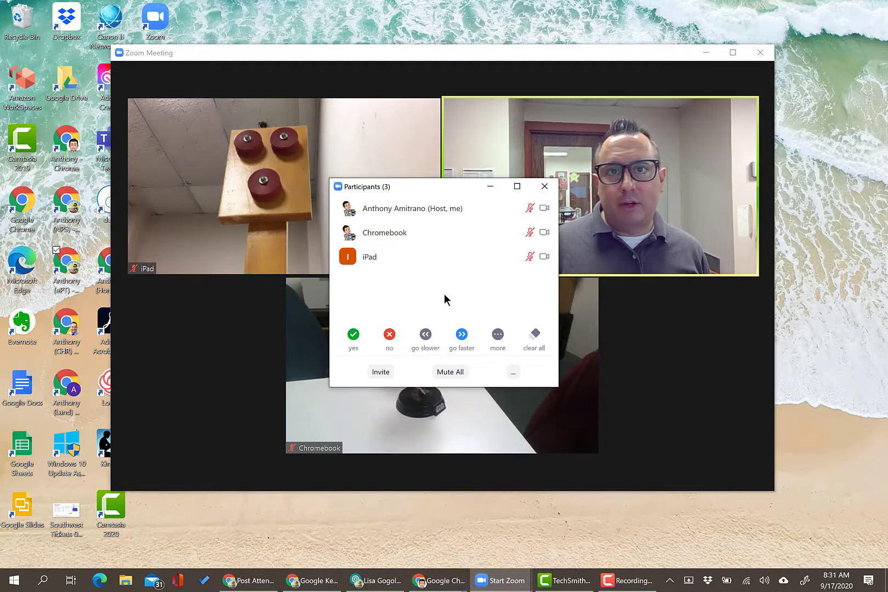
mouse_move(454, 233)
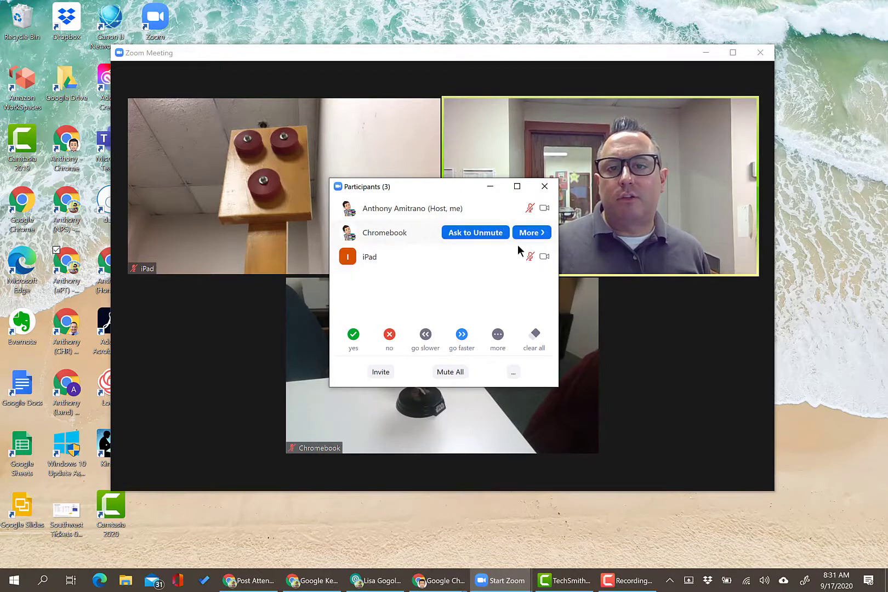
left_click(531, 257)
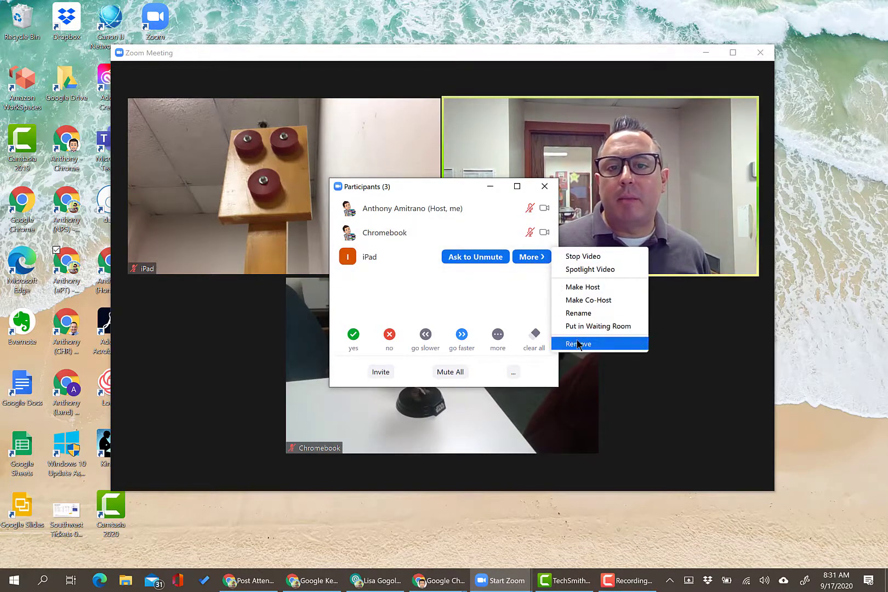
left_click(460, 317)
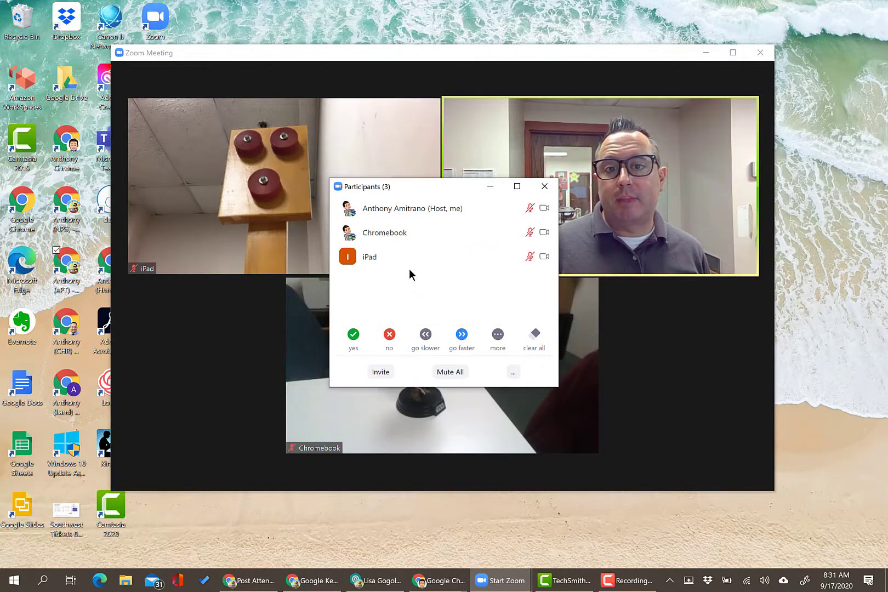
mouse_move(487, 204)
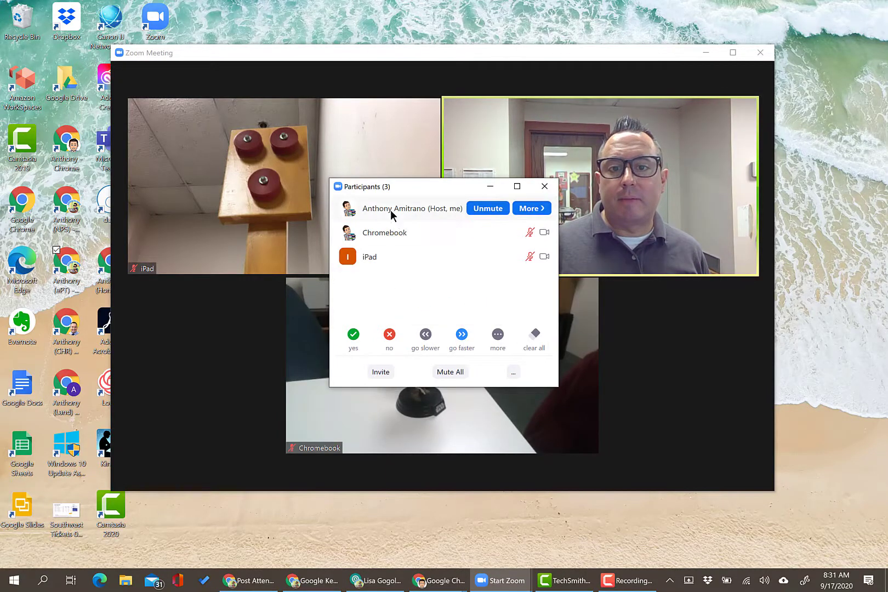
left_click(544, 186)
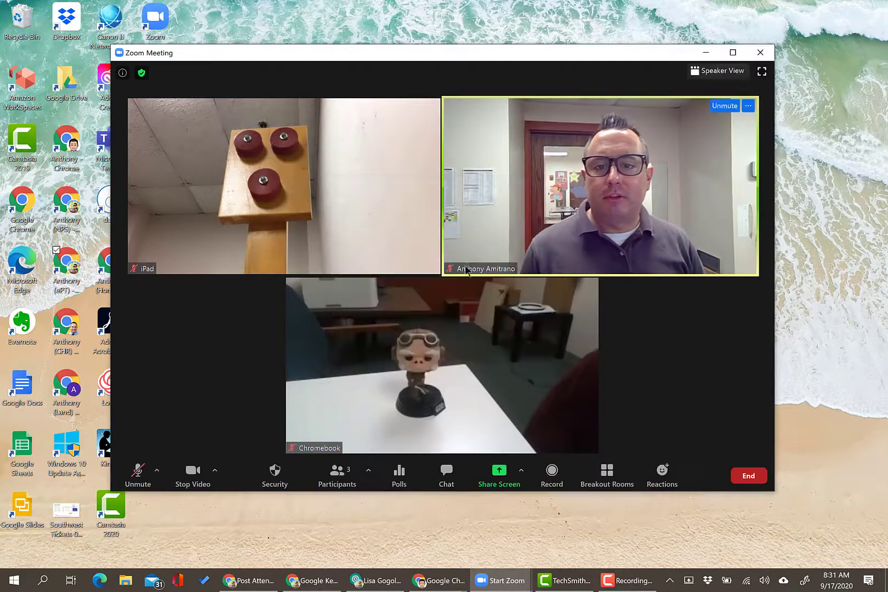
left_click(369, 470)
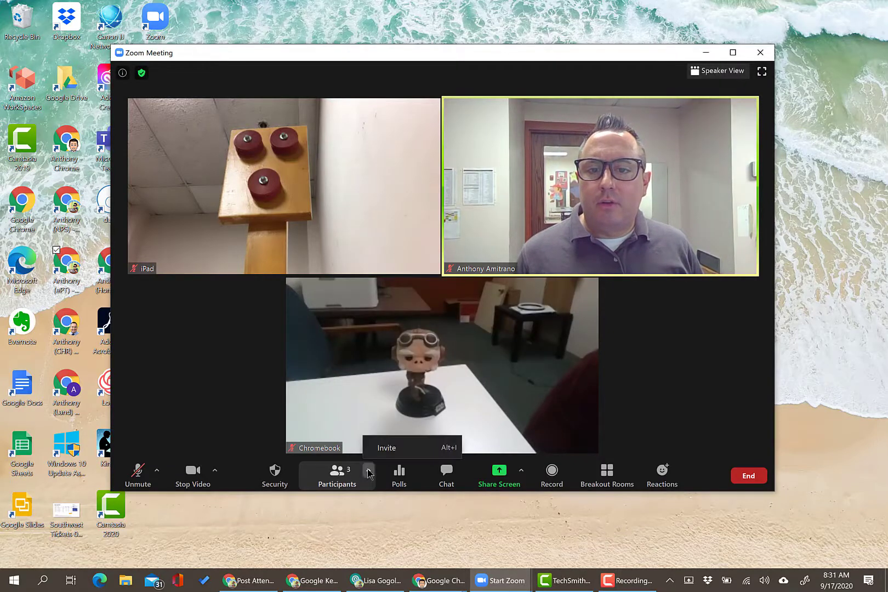
left_click(386, 448)
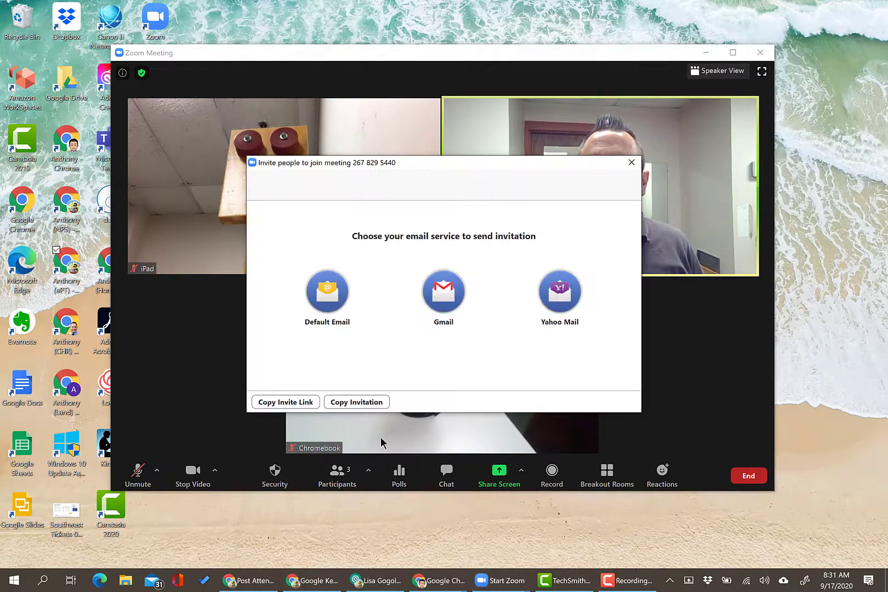
mouse_move(366, 153)
left_click_drag(400, 161, 353, 156)
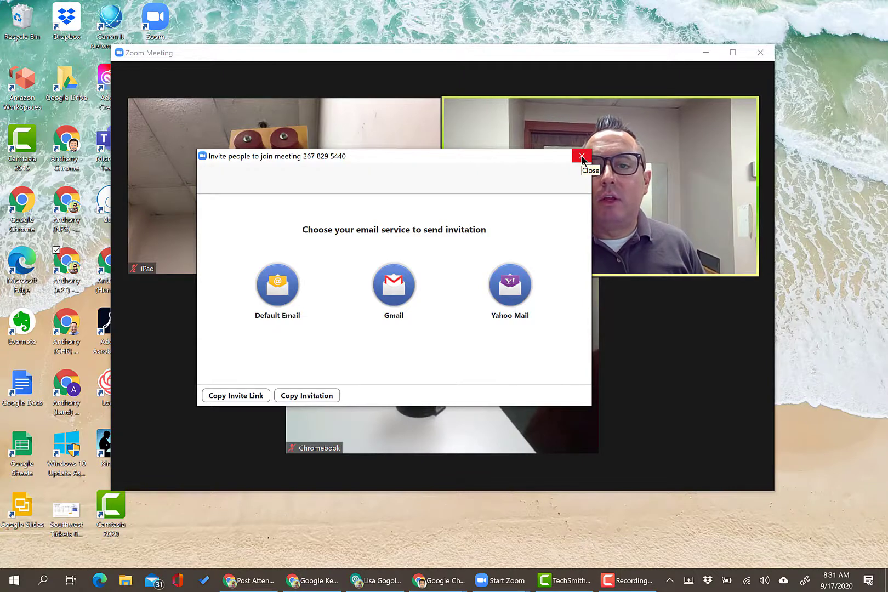
left_click(582, 155)
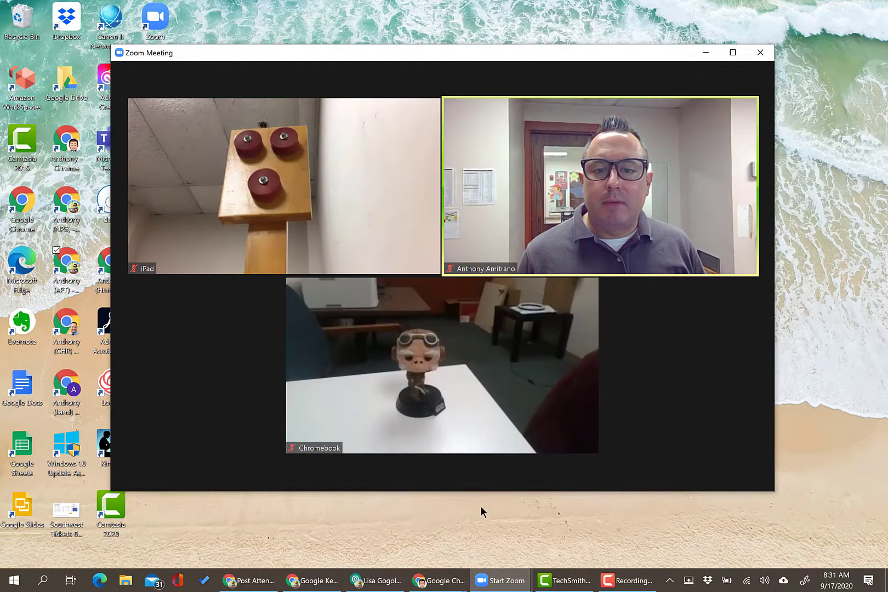
left_click(398, 472)
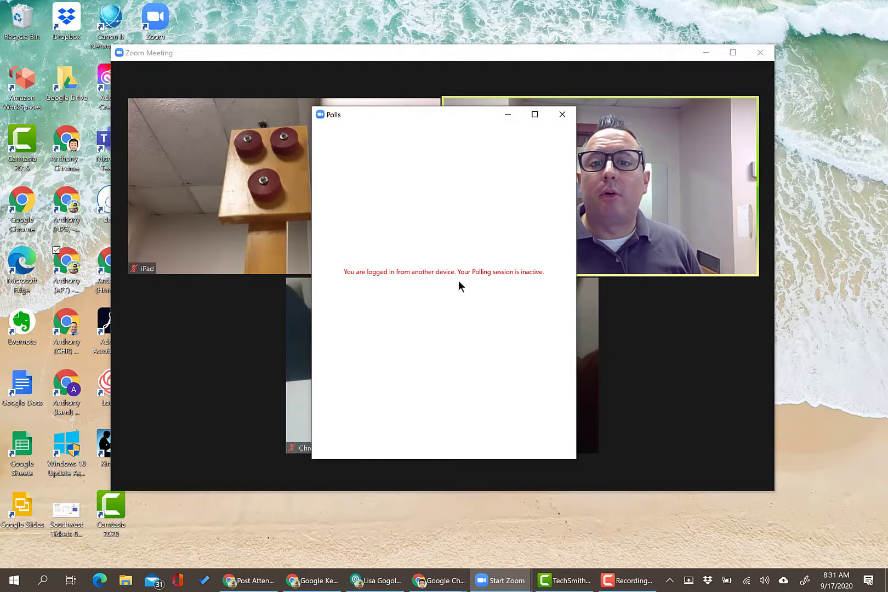
left_click(562, 114)
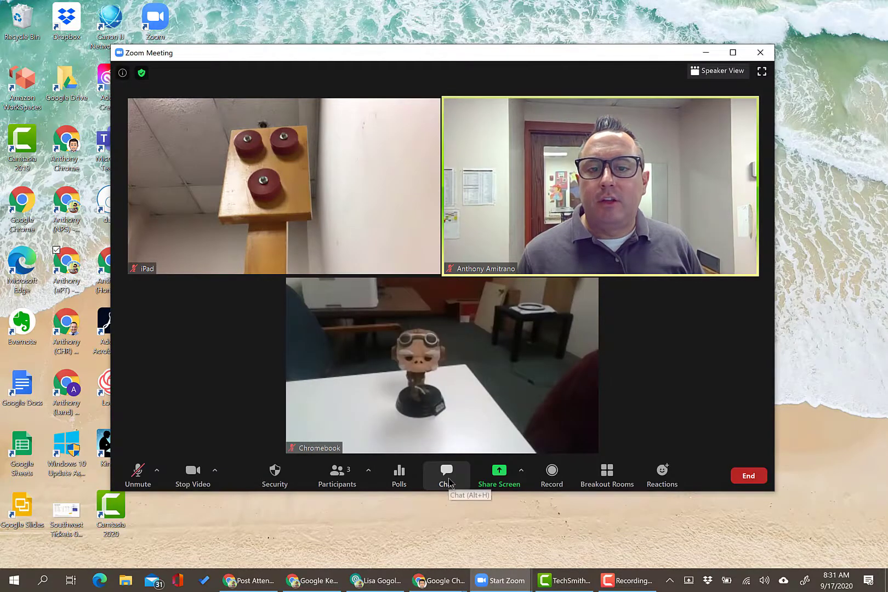
Step: Open Group Chat at the upper right and address messages privately to Chromebook
left_click(447, 481)
left_click_drag(465, 171, 759, 105)
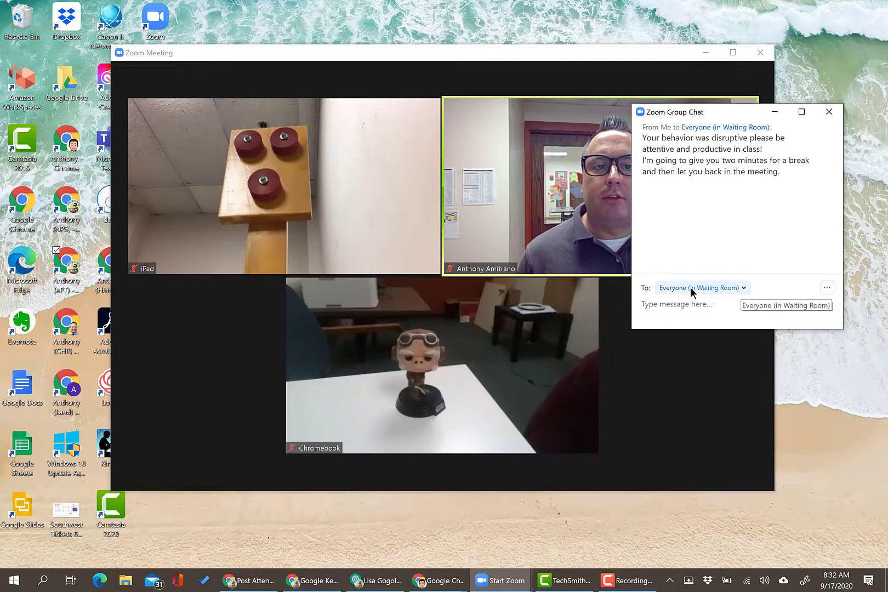
left_click(742, 287)
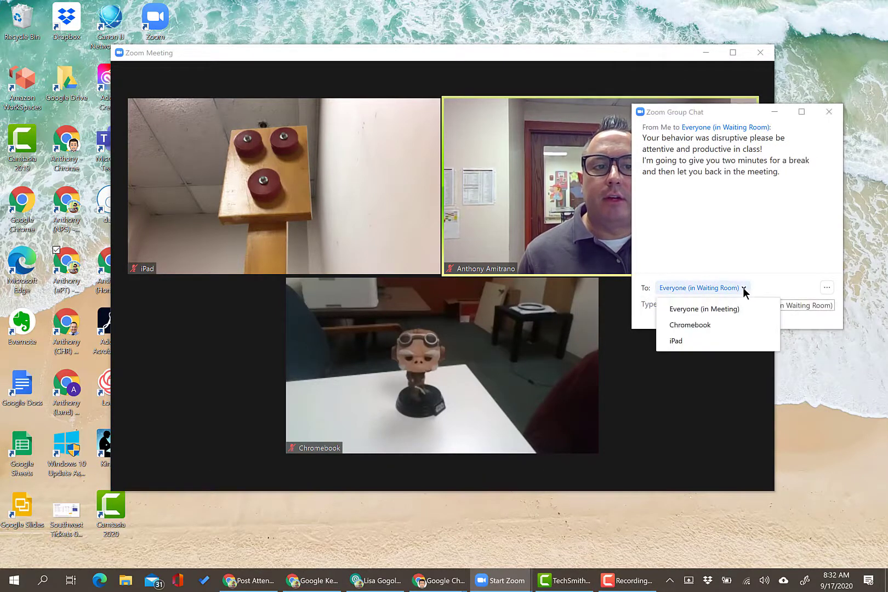
left_click(723, 308)
left_click(692, 288)
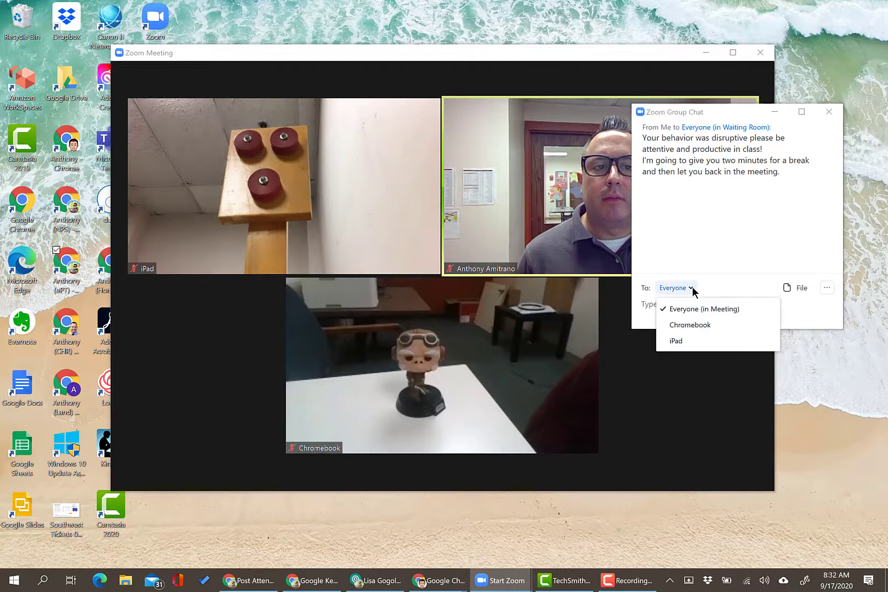
left_click(704, 325)
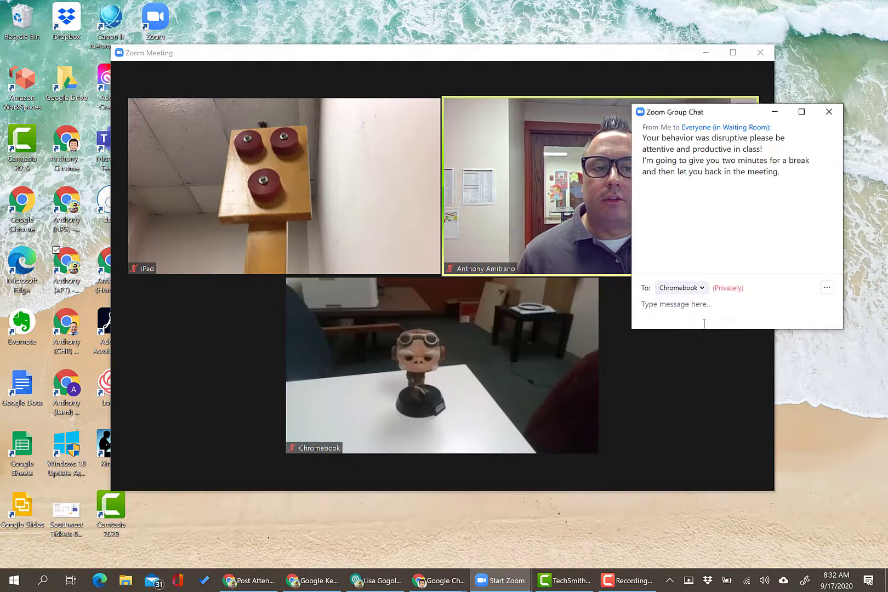
left_click(703, 287)
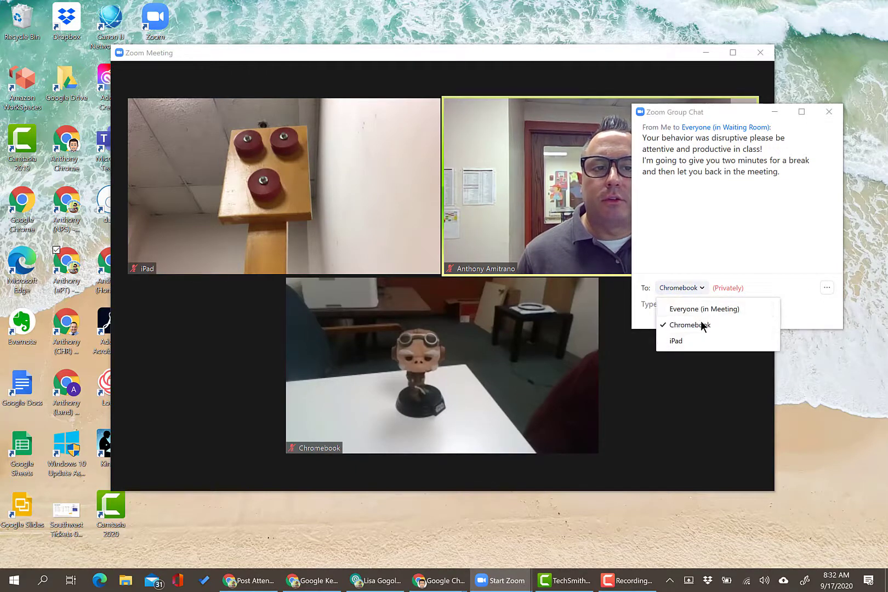
left_click(702, 325)
left_click(705, 287)
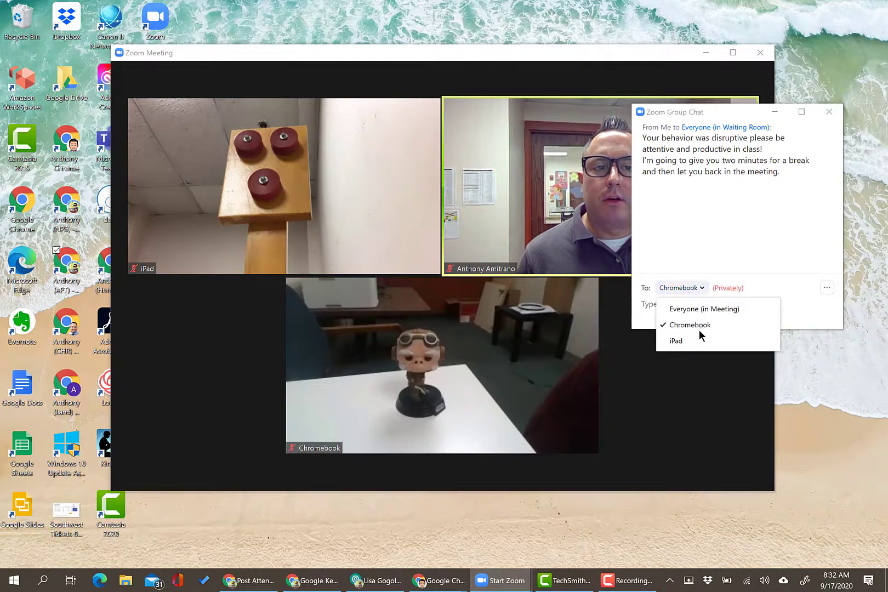
left_click(705, 289)
left_click(702, 285)
left_click(737, 232)
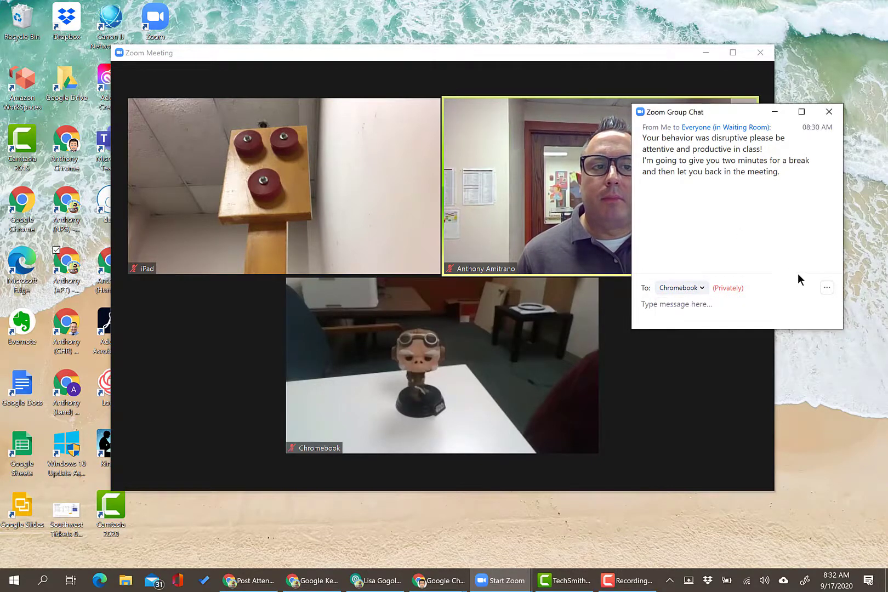
Step: Merge the chat into the meeting window as a docked panel
left_click(826, 287)
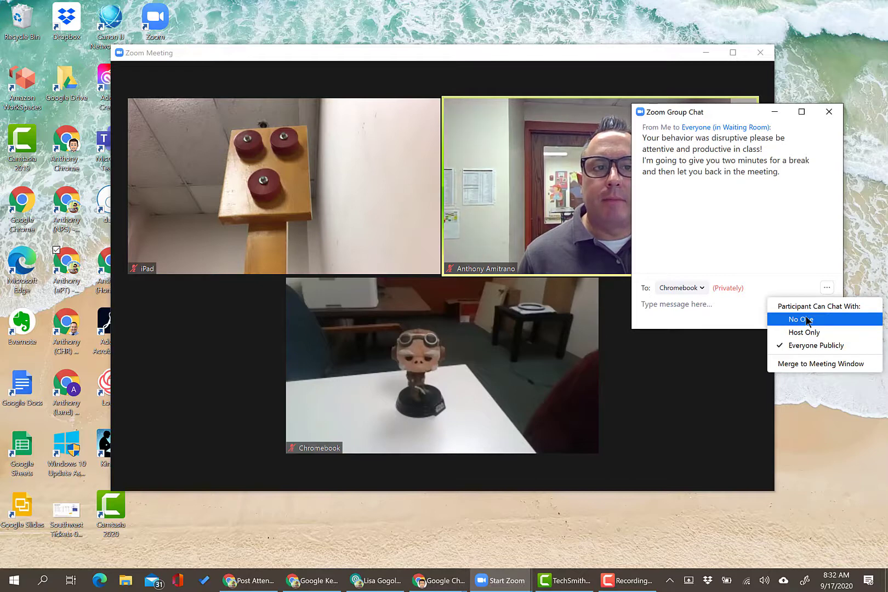
left_click(802, 363)
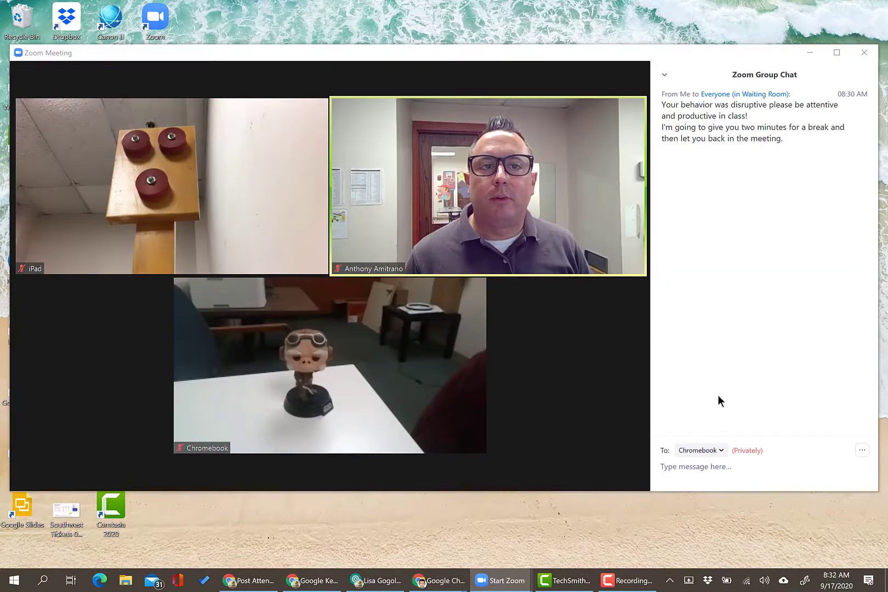
mouse_move(678, 52)
left_mouse_down()
mouse_move(708, 60)
mouse_move(633, 59)
mouse_move(691, 57)
mouse_move(681, 57)
left_mouse_up()
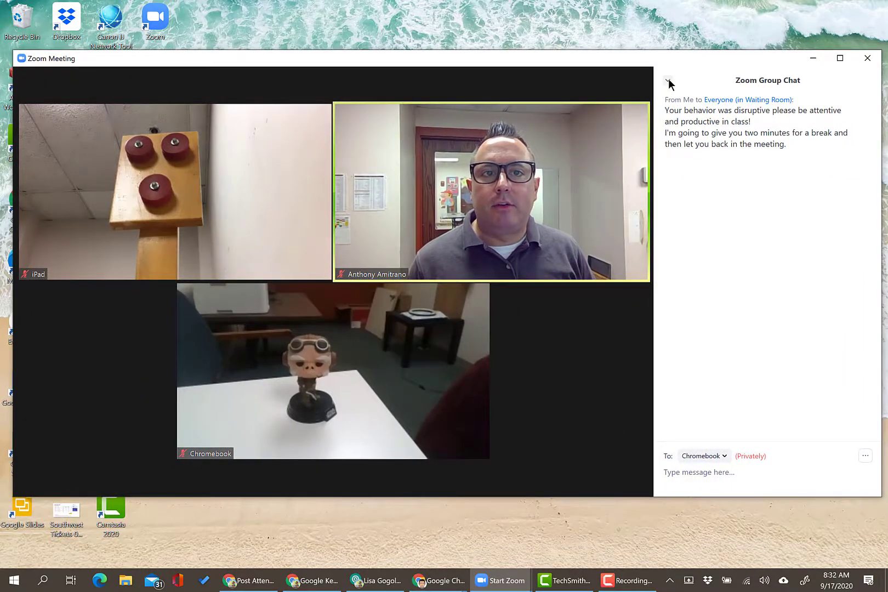
left_click(668, 82)
Step: Pop the chat out into its own window, move it up-right, then close it
left_click(679, 106)
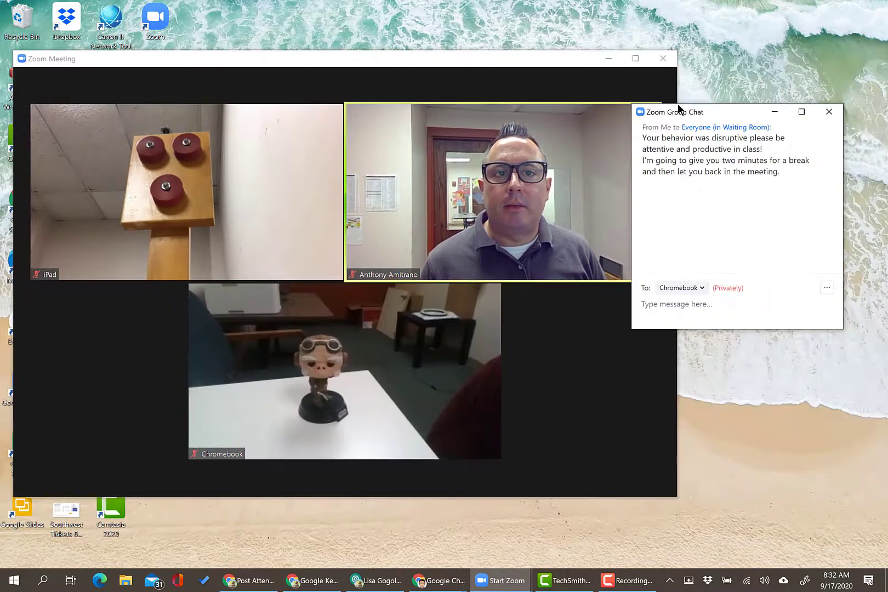
left_click_drag(695, 112, 720, 126)
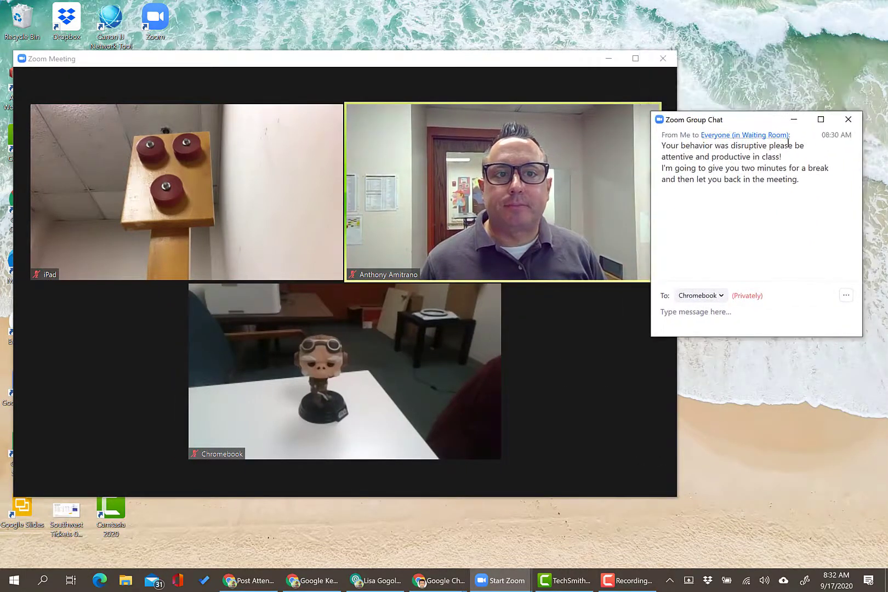
left_click(849, 117)
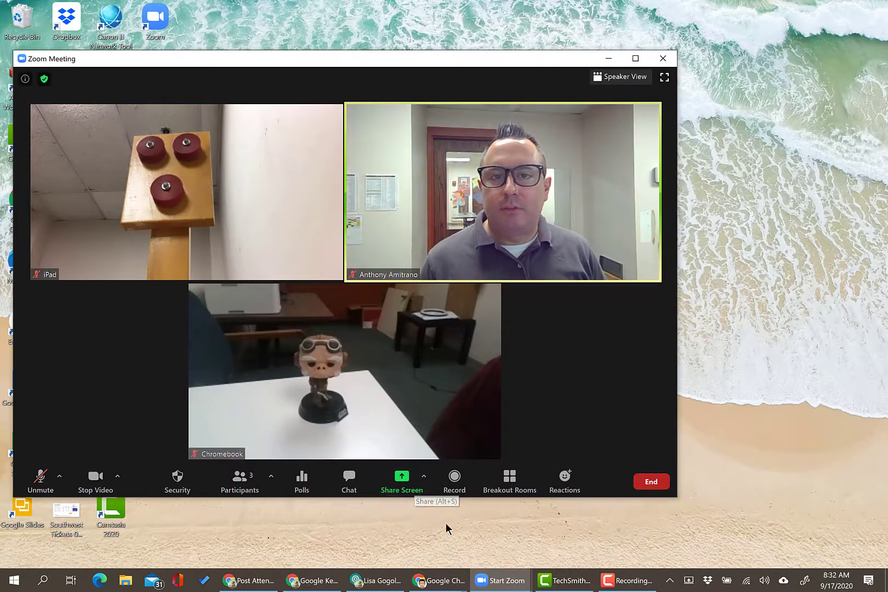
Step: Open the Share Screen picker listing screens, whiteboard and windows
left_click(402, 481)
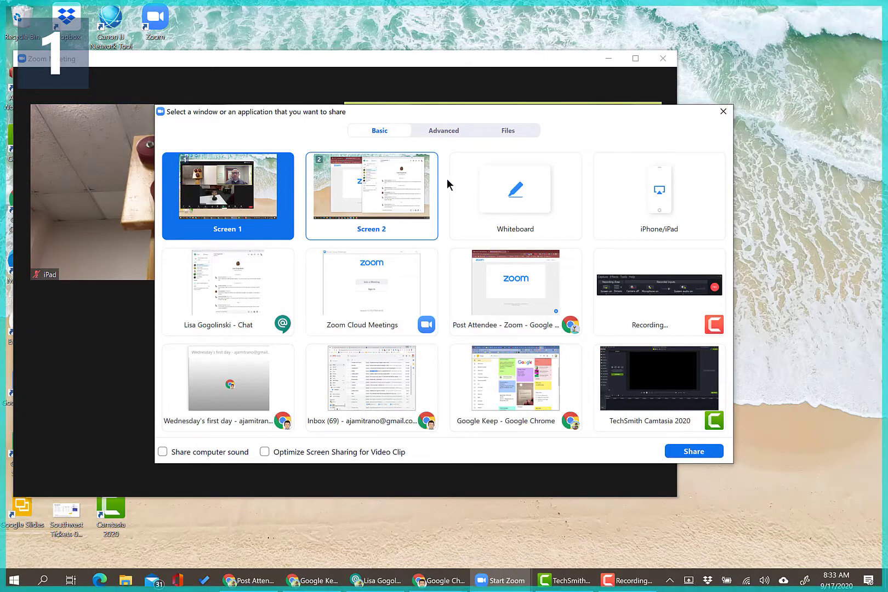
left_click(446, 133)
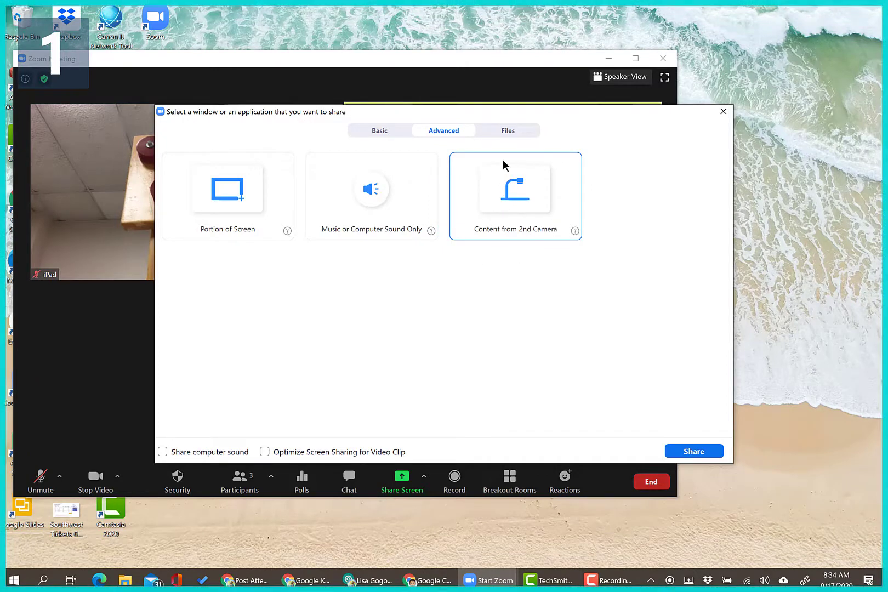
left_click(509, 131)
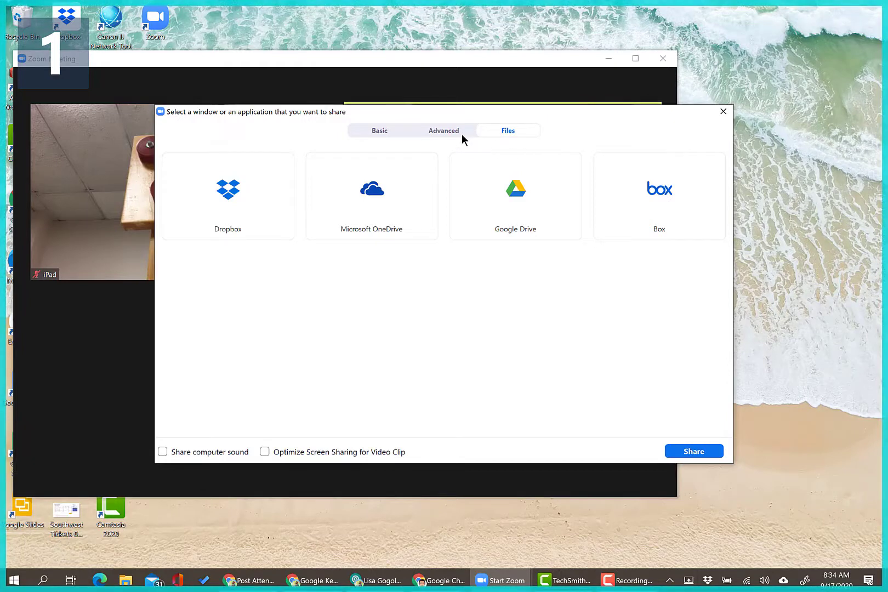
left_click(391, 128)
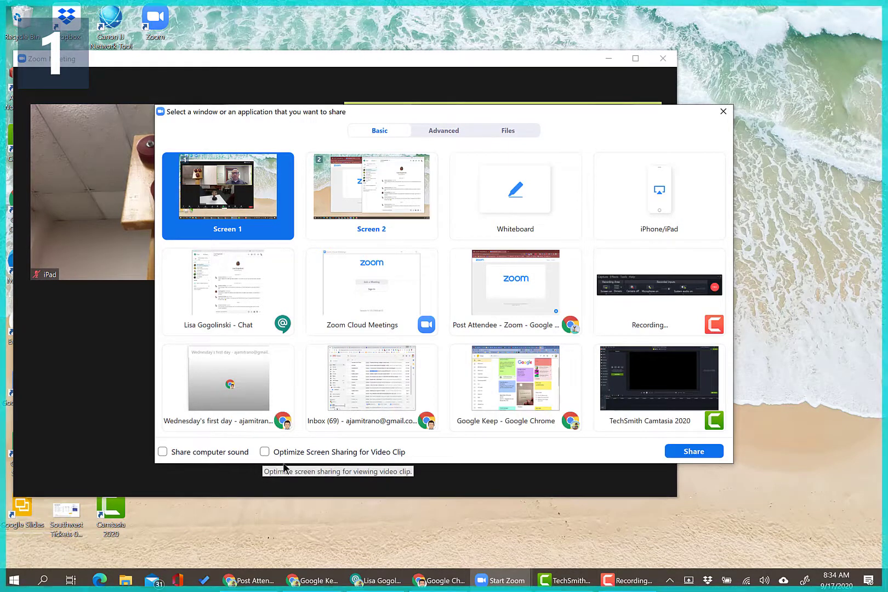
Step: Start sharing Screen 1 and check the camera options on the sharing toolbar
left_click(688, 452)
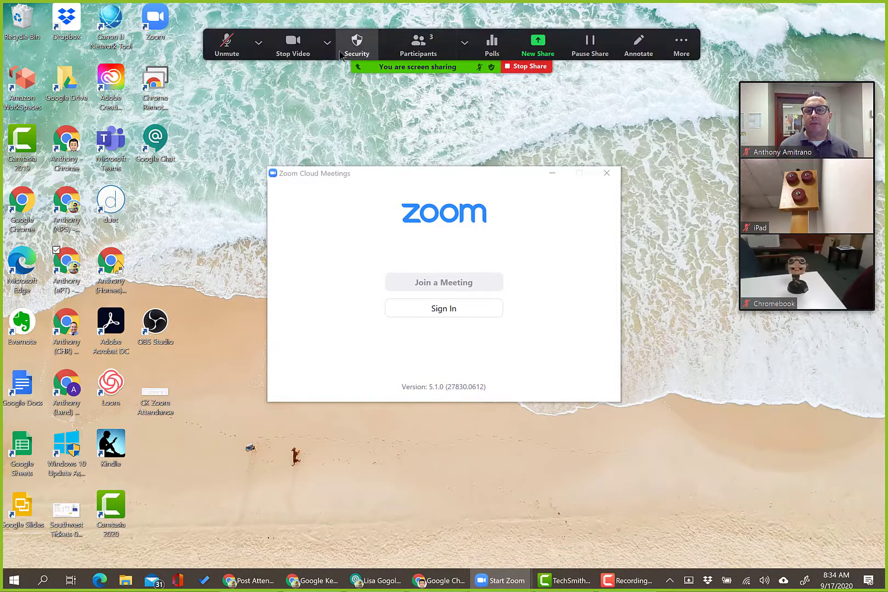
left_click(326, 42)
left_click(564, 43)
left_click(465, 43)
left_click(327, 43)
left_click(367, 241)
Step: Move the sharing controls to the screen bottom and minimize the main meeting window
mouse_move(407, 69)
left_click_drag(409, 66, 411, 538)
left_click(551, 173)
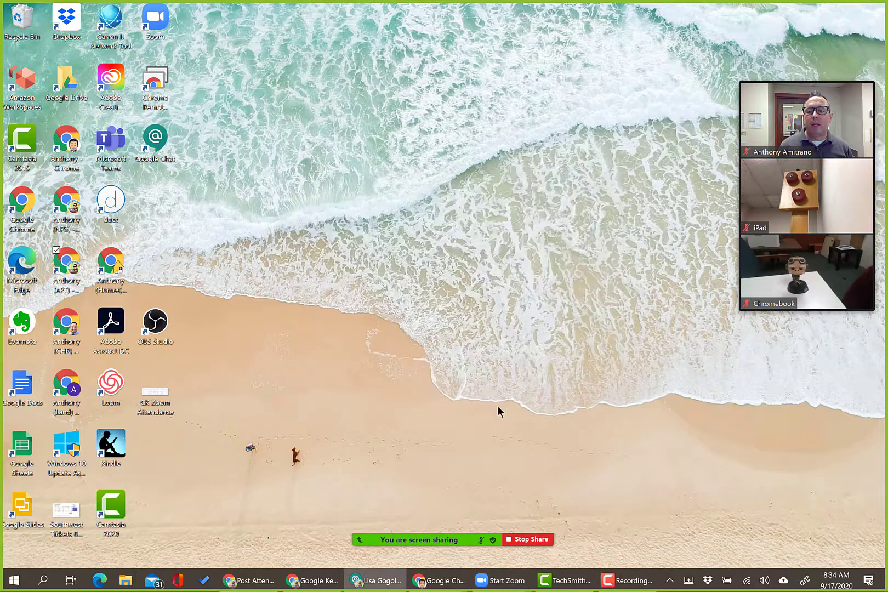
mouse_move(445, 548)
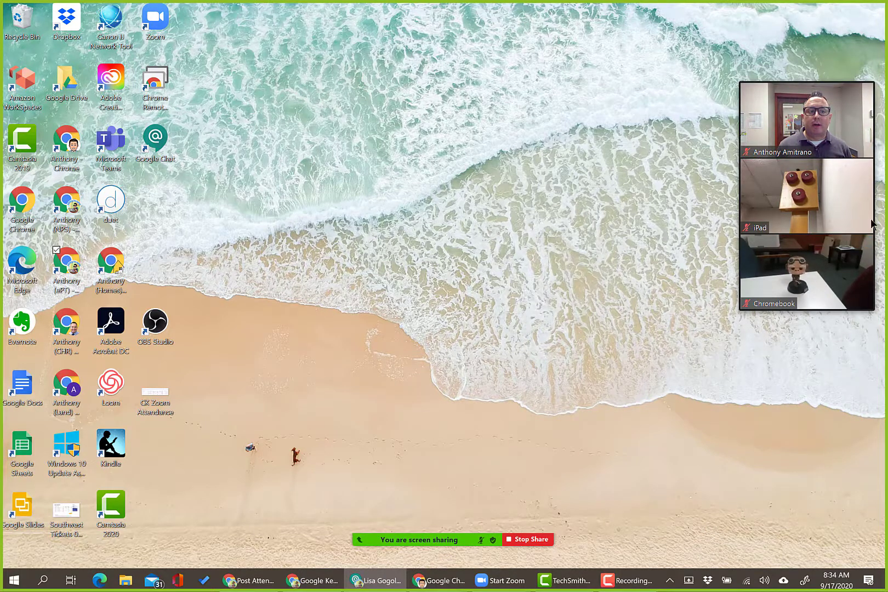
mouse_move(778, 99)
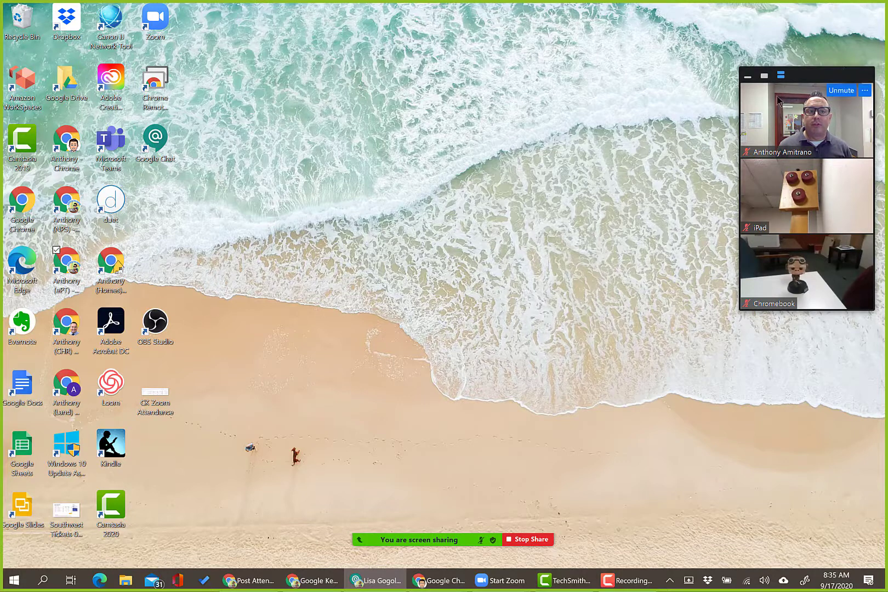
Step: Move the video panel up-left, hide and re-show it via More, then shift it lower
left_click_drag(833, 70, 766, 58)
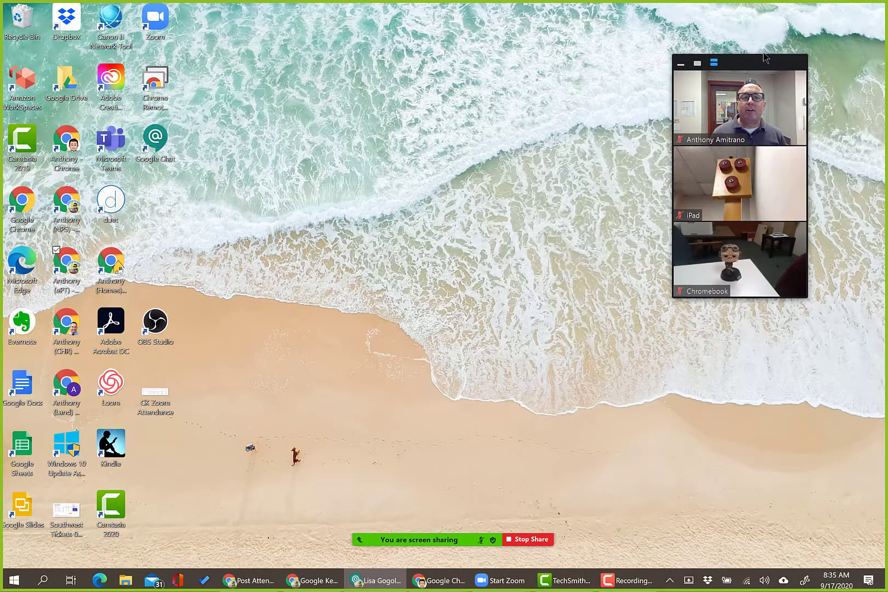
mouse_move(480, 543)
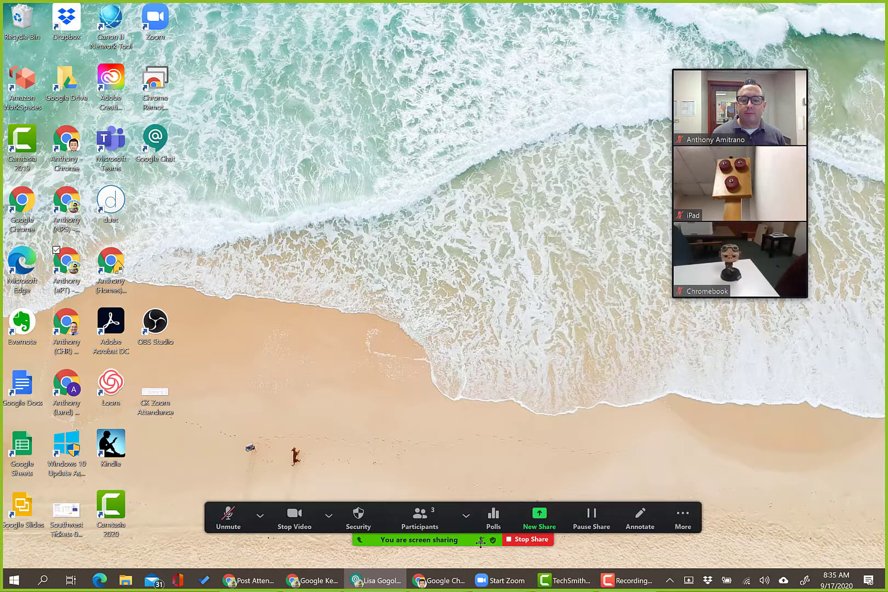
left_click(679, 519)
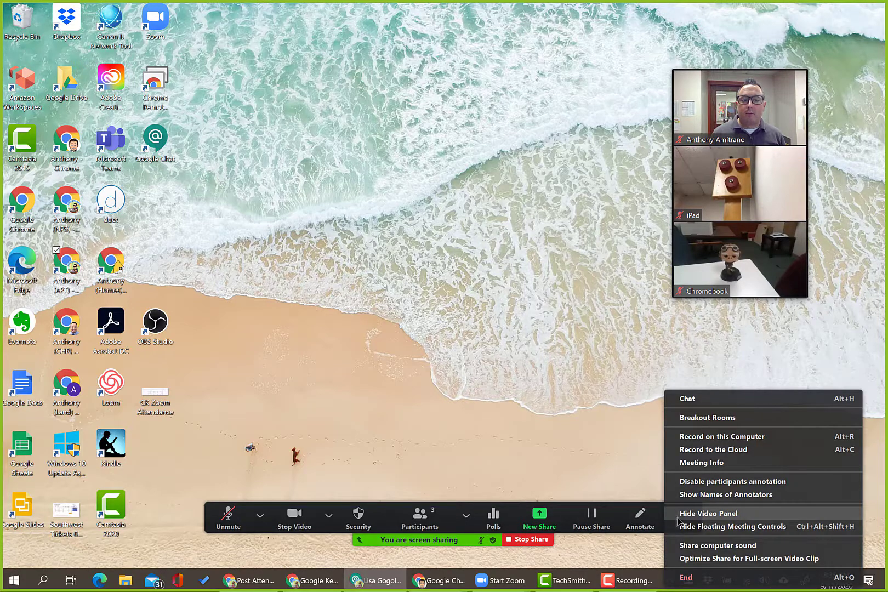
left_click(707, 513)
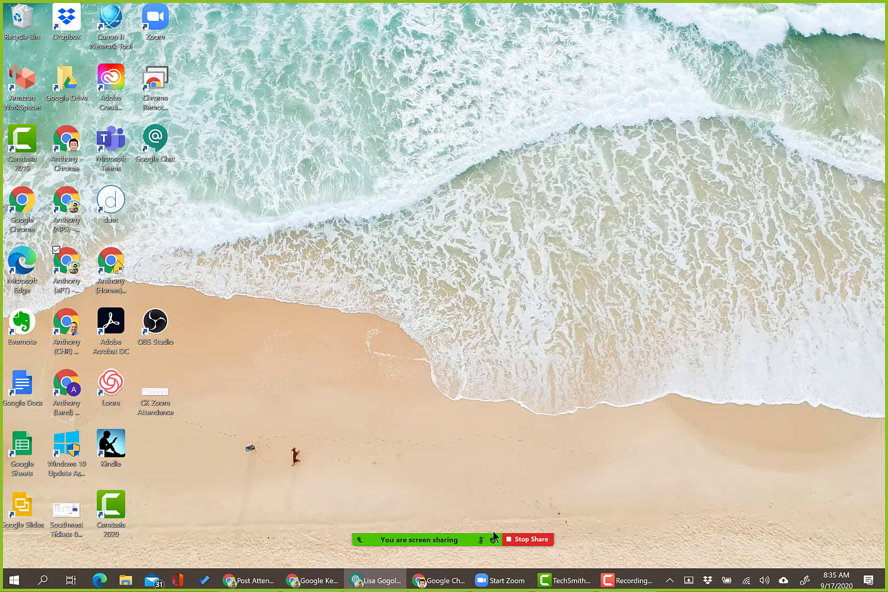
mouse_move(494, 538)
left_click(686, 518)
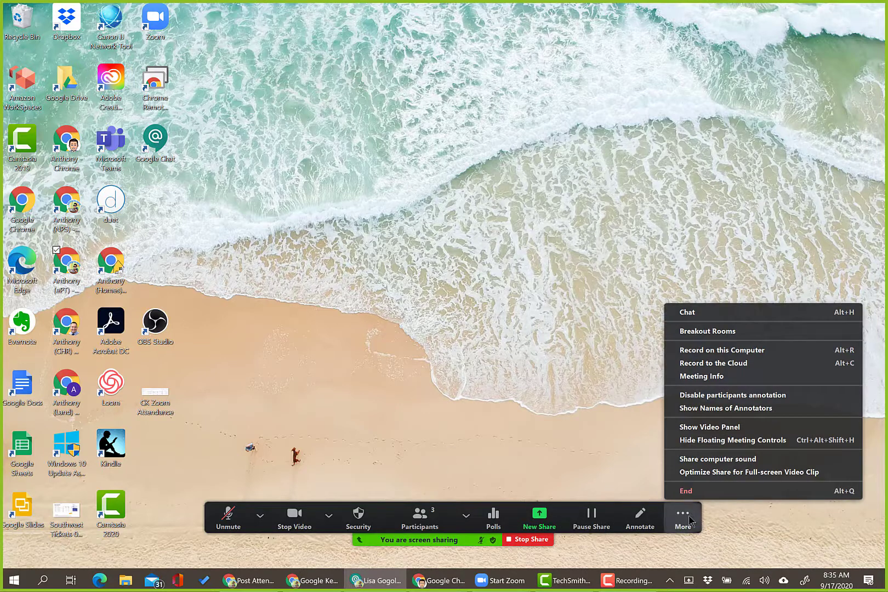
left_click(709, 427)
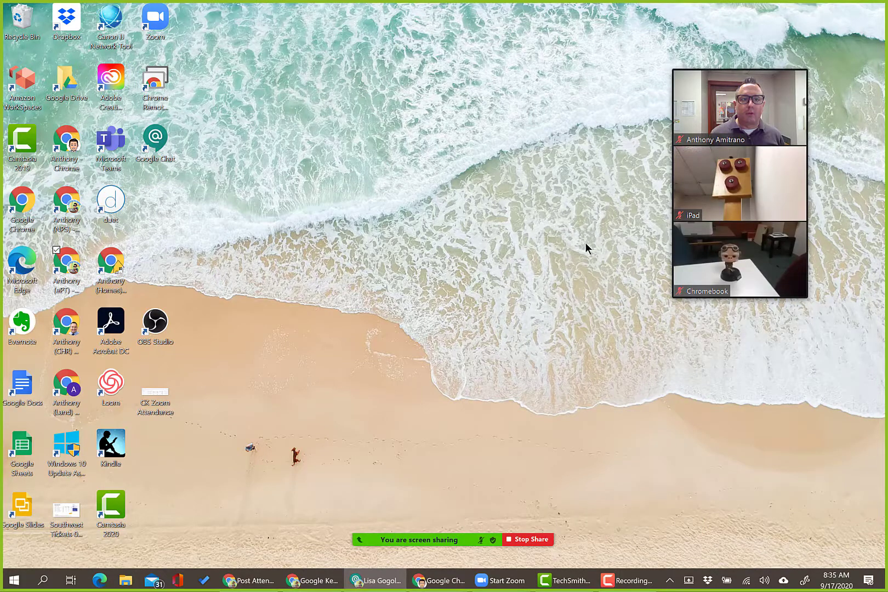
mouse_move(741, 133)
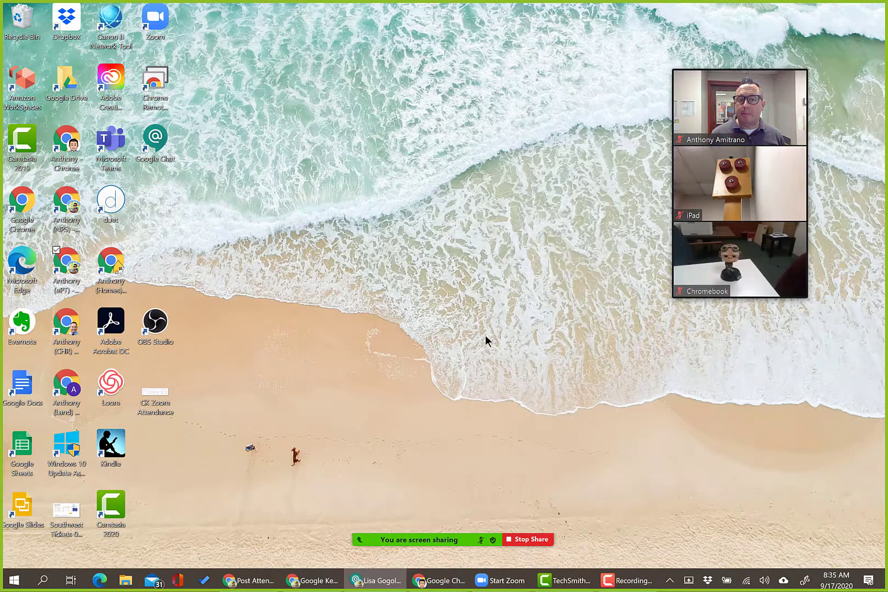
left_click_drag(756, 65, 778, 86)
Step: Glance at the camera, audio and invite menus, then drag the video panel toward centre
mouse_move(485, 524)
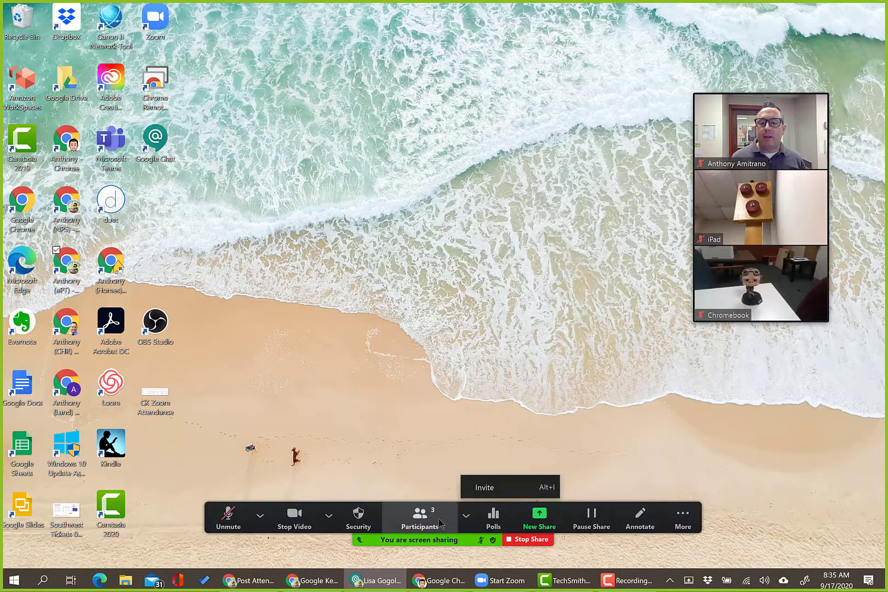
left_click(328, 516)
left_click(260, 516)
left_click(465, 515)
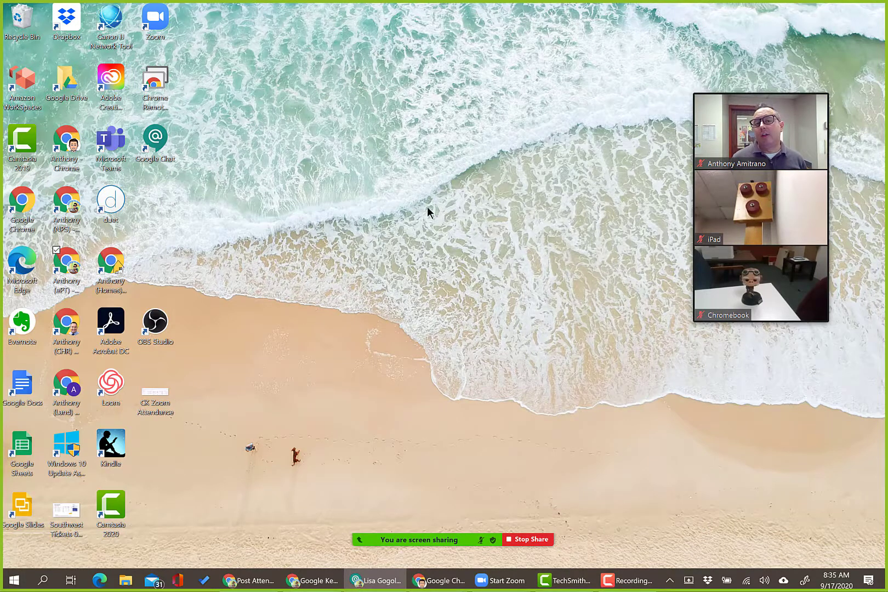
mouse_move(767, 81)
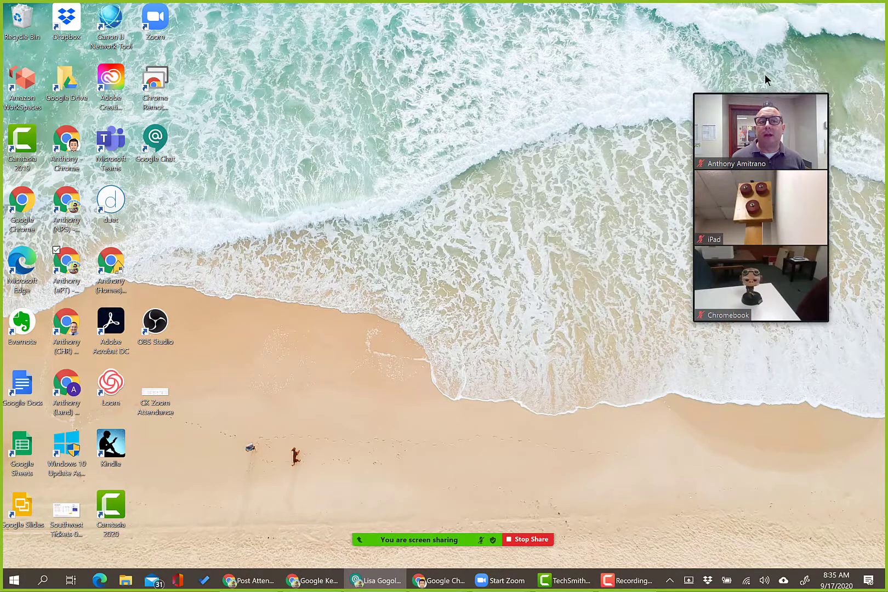
left_click_drag(772, 92, 628, 137)
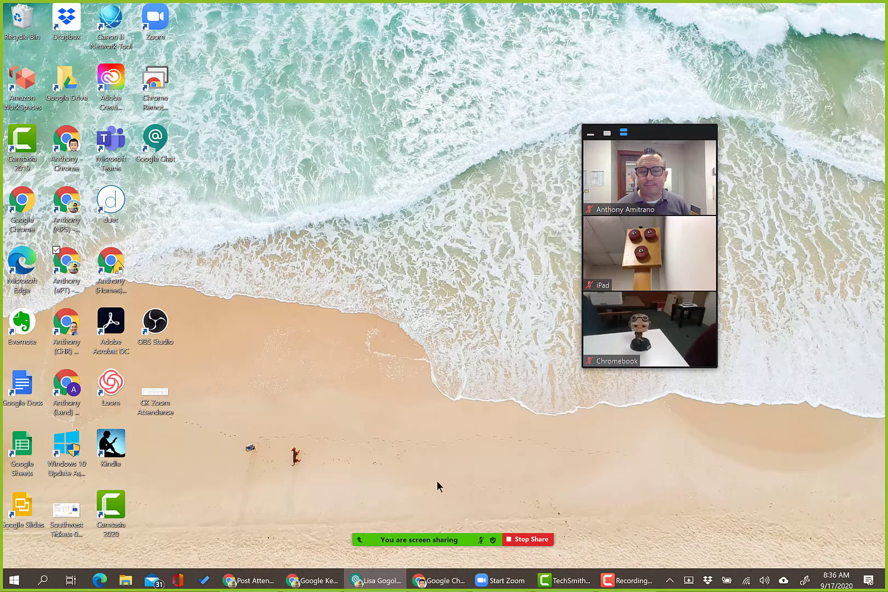
mouse_move(463, 534)
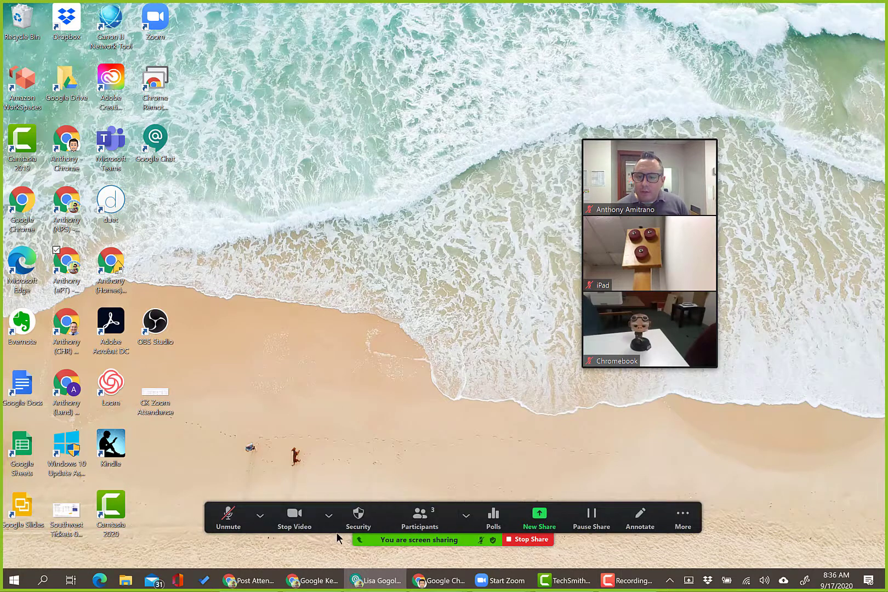
left_click(536, 519)
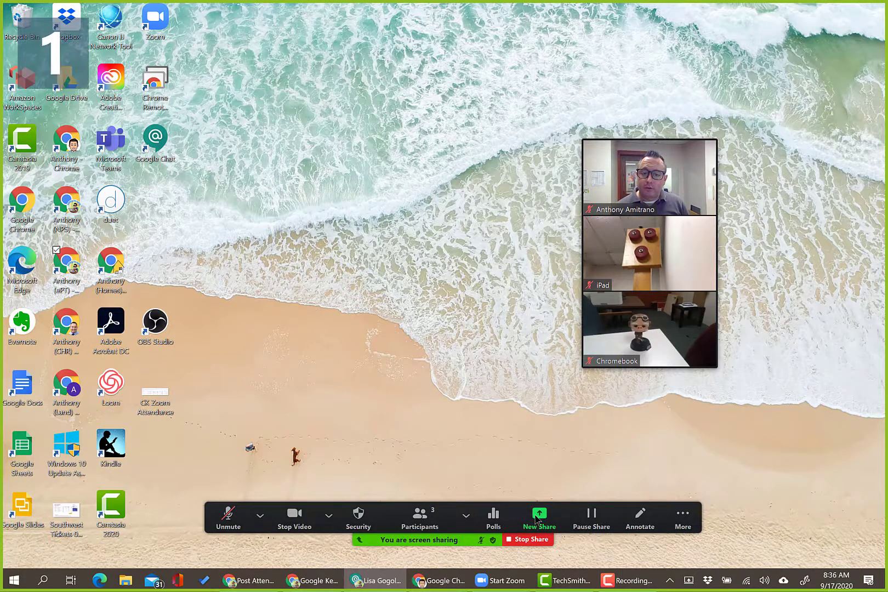
left_click(514, 197)
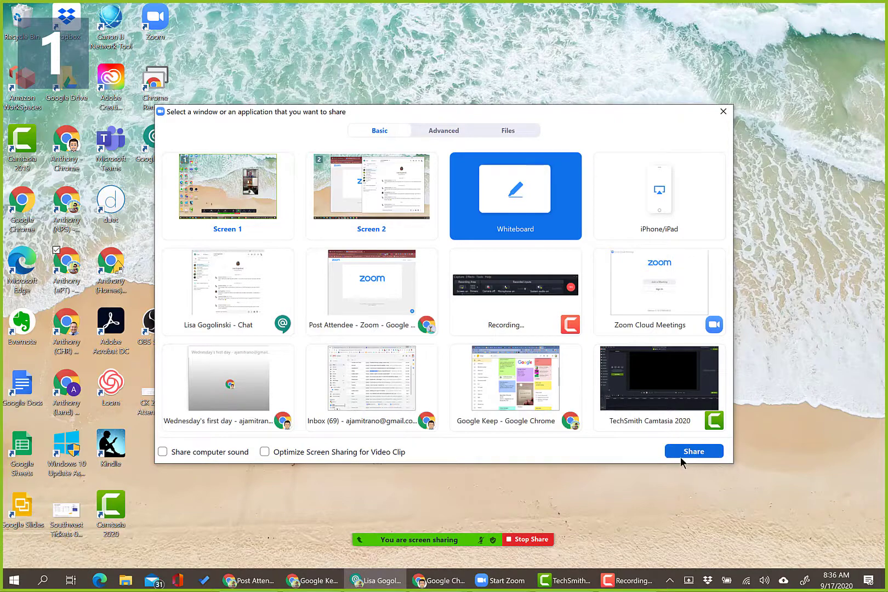
left_click(724, 111)
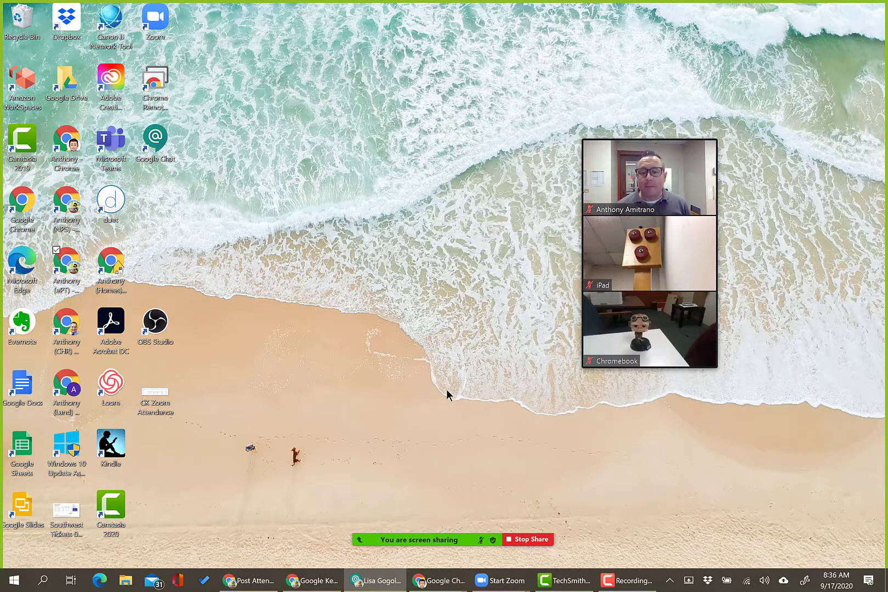
mouse_move(494, 537)
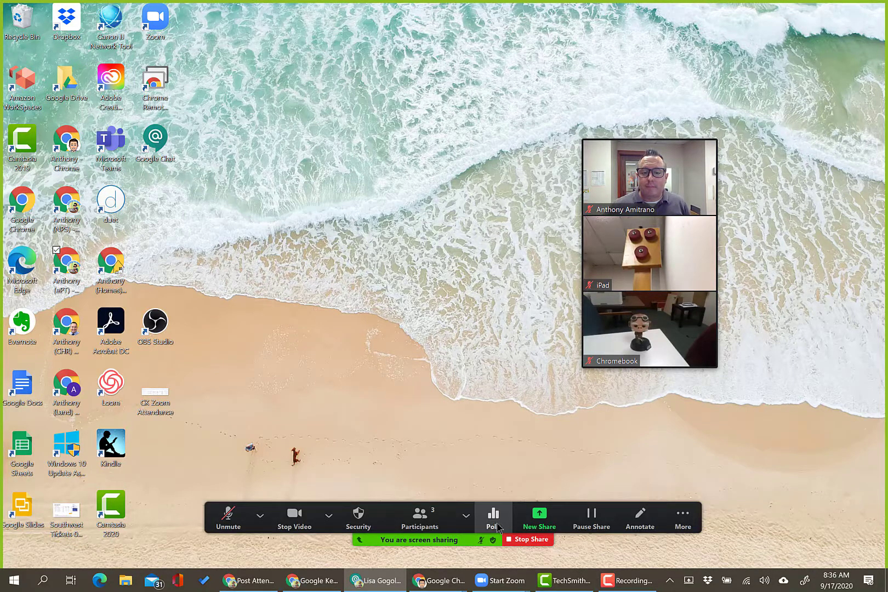
Step: Draw a blue freehand loop around the video panel, then close the annotation toolbar
left_click(639, 518)
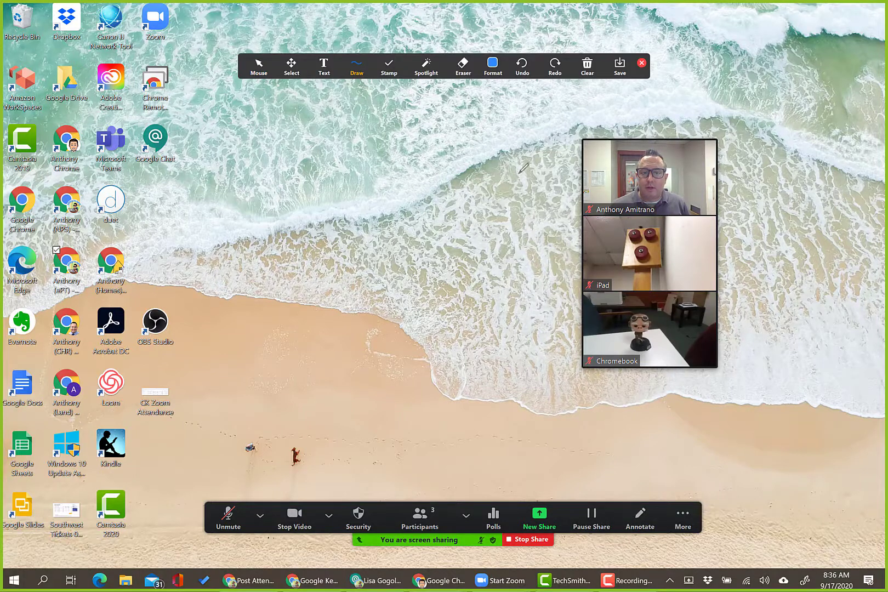
mouse_move(702, 100)
left_mouse_down()
mouse_move(520, 285)
mouse_move(745, 277)
mouse_move(621, 84)
left_mouse_up()
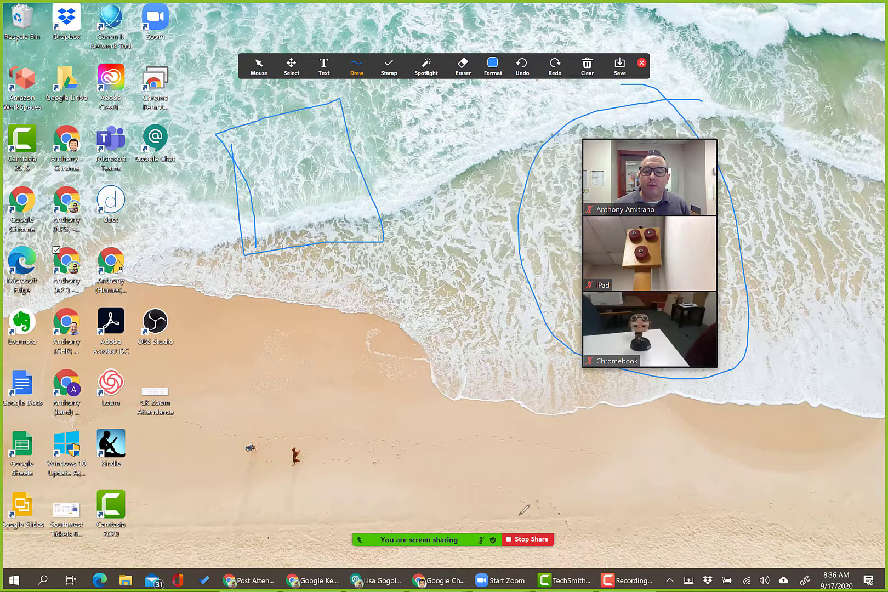
left_click(641, 63)
Step: Toggle the More meeting options menu, leaving it open at the end
mouse_move(482, 544)
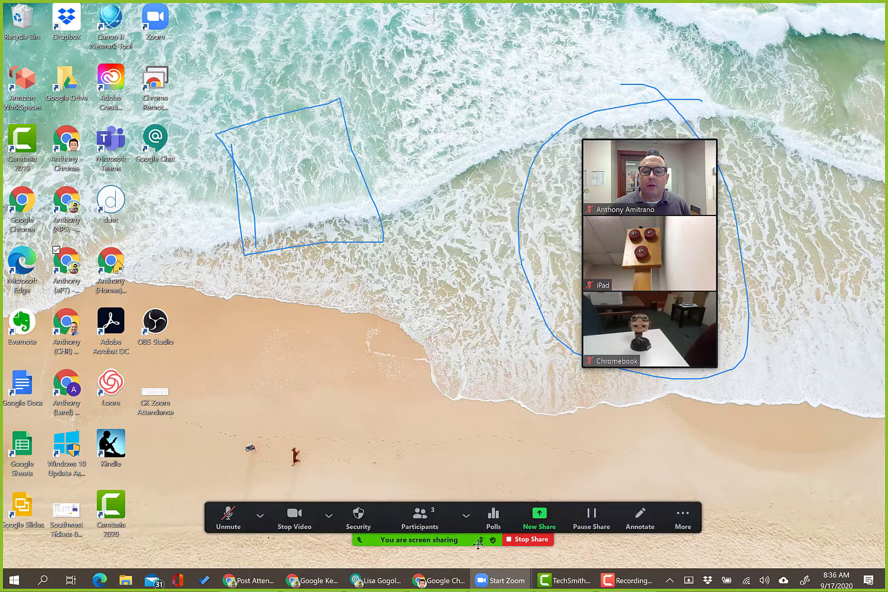
left_click(678, 518)
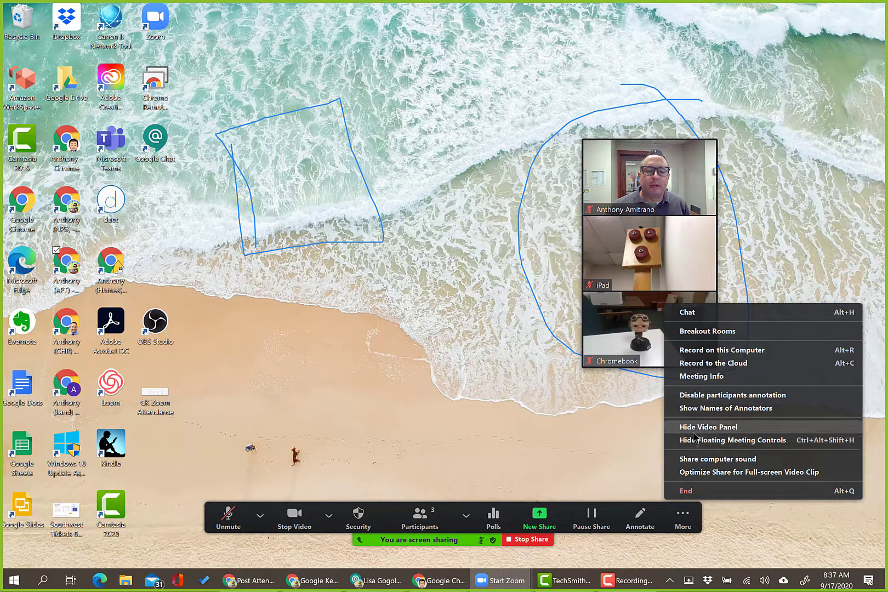
left_click(565, 543)
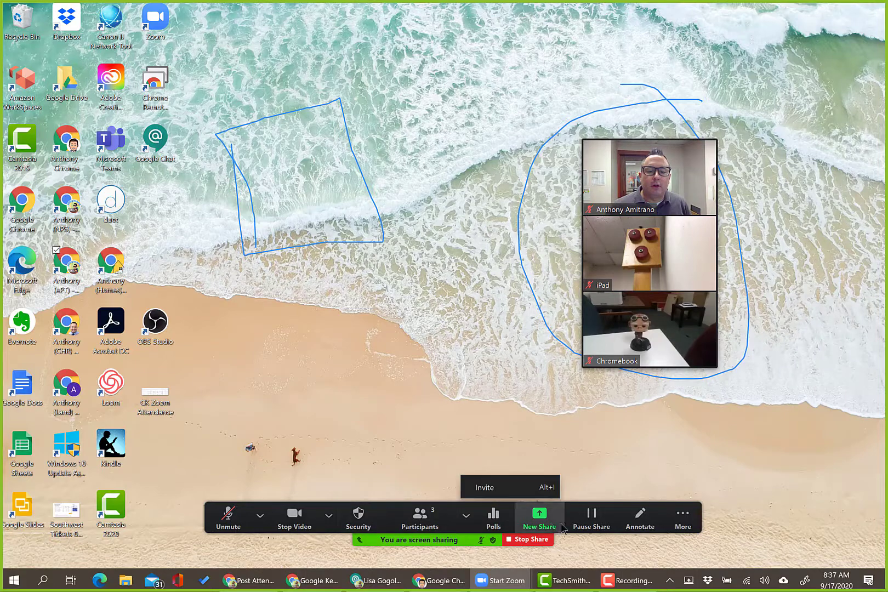
left_click(682, 520)
left_click(683, 521)
left_click(691, 526)
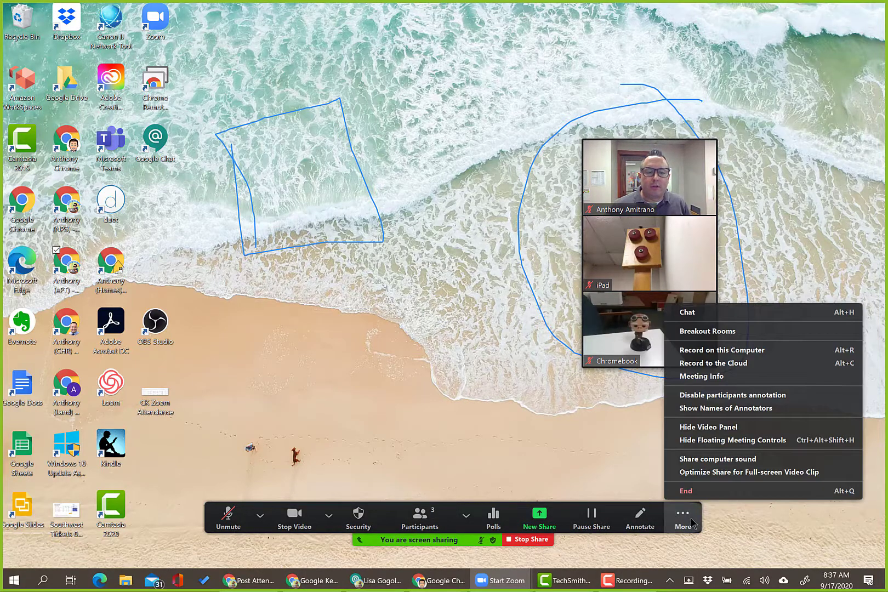